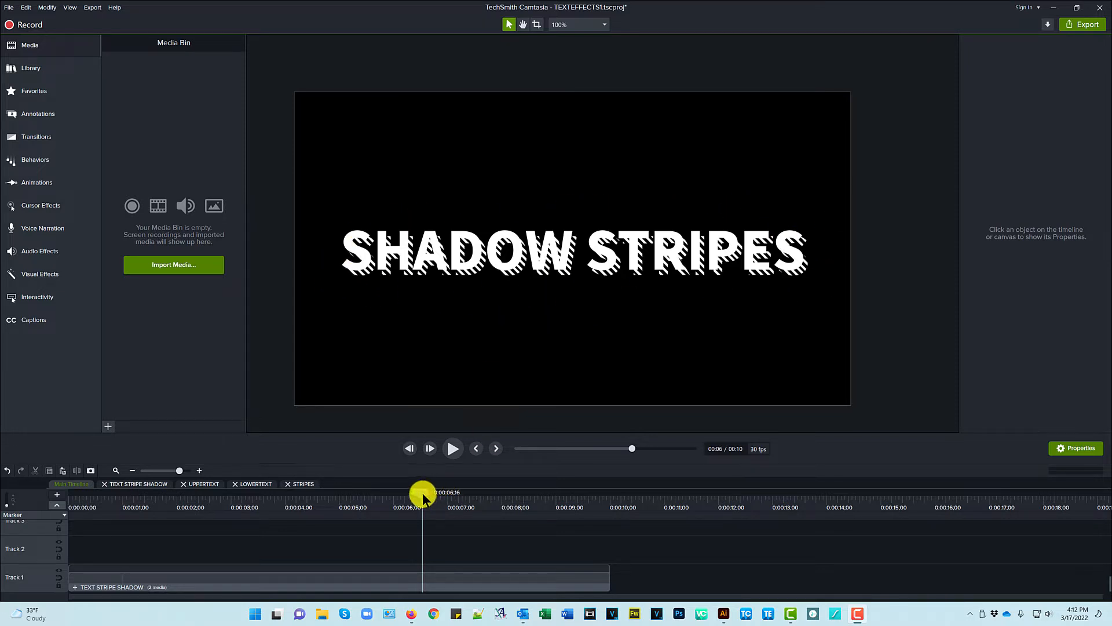
- Preview the title animation, pause near 0:05, and select the TEXT STRIPE SHADOW clip
{"action": "left_click_drag", "start_coordinate": [423, 493], "coordinate": [50, 529]}
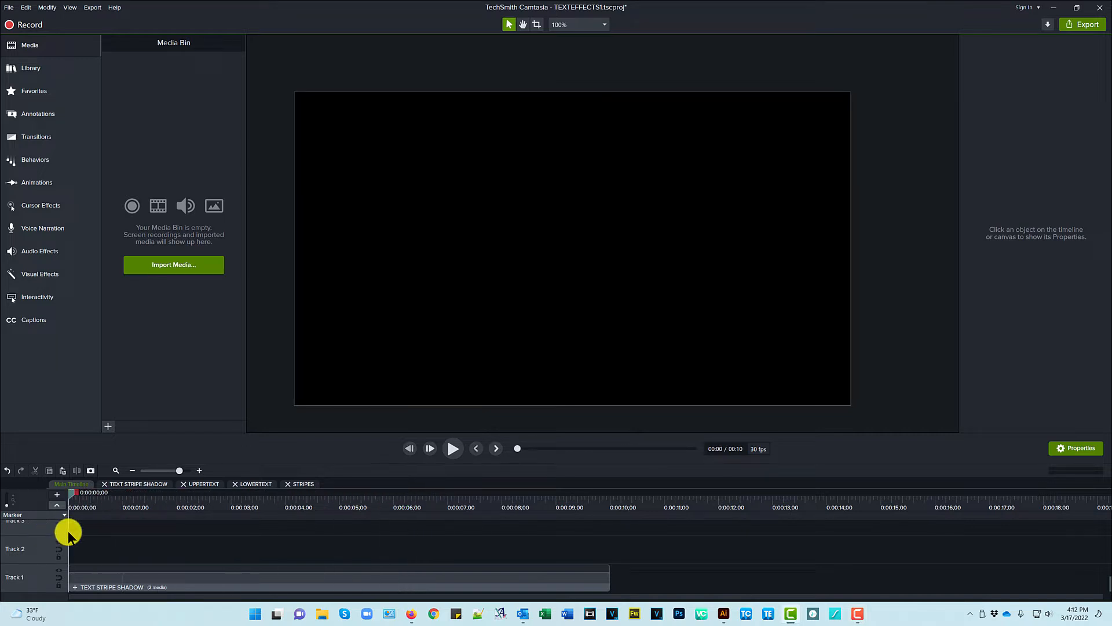
{"action": "left_click", "coordinate": [452, 449]}
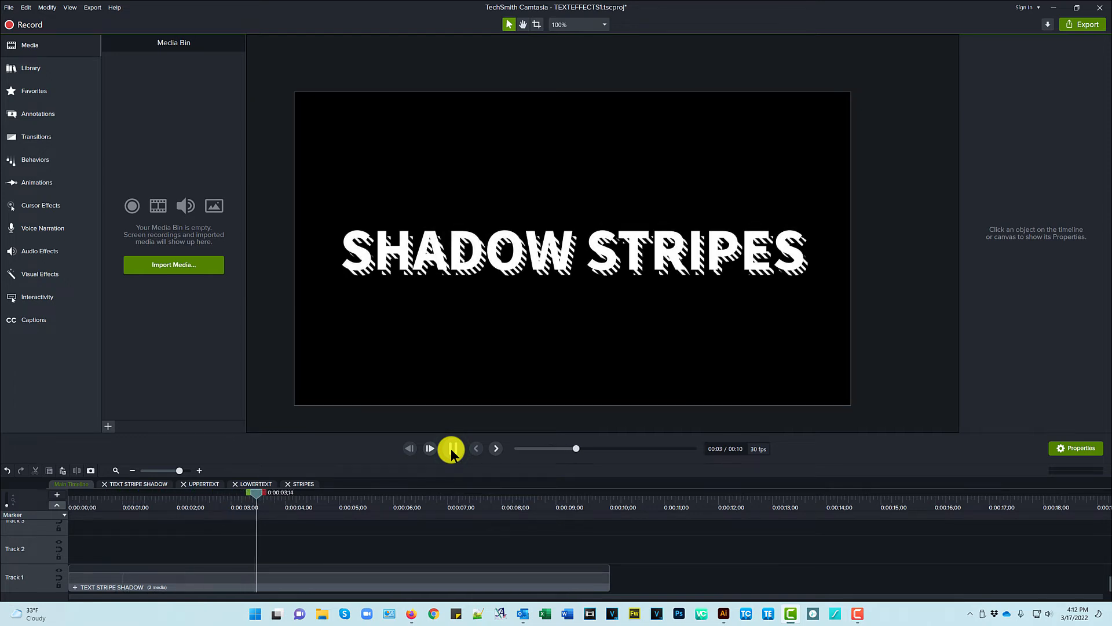
{"action": "left_click", "coordinate": [451, 448]}
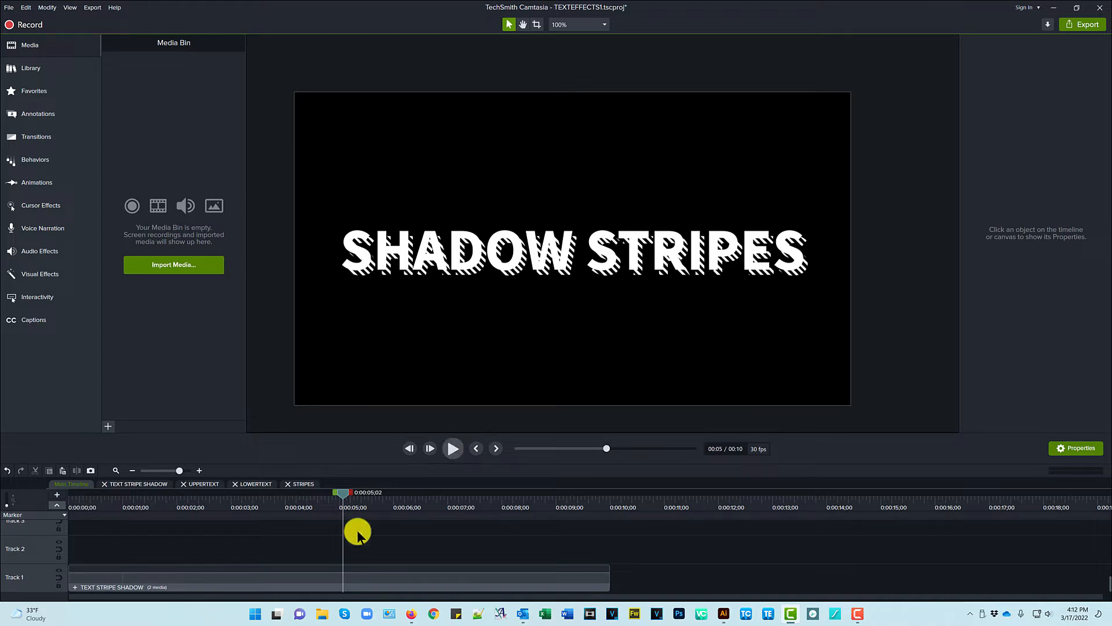
{"action": "left_click", "coordinate": [272, 578]}
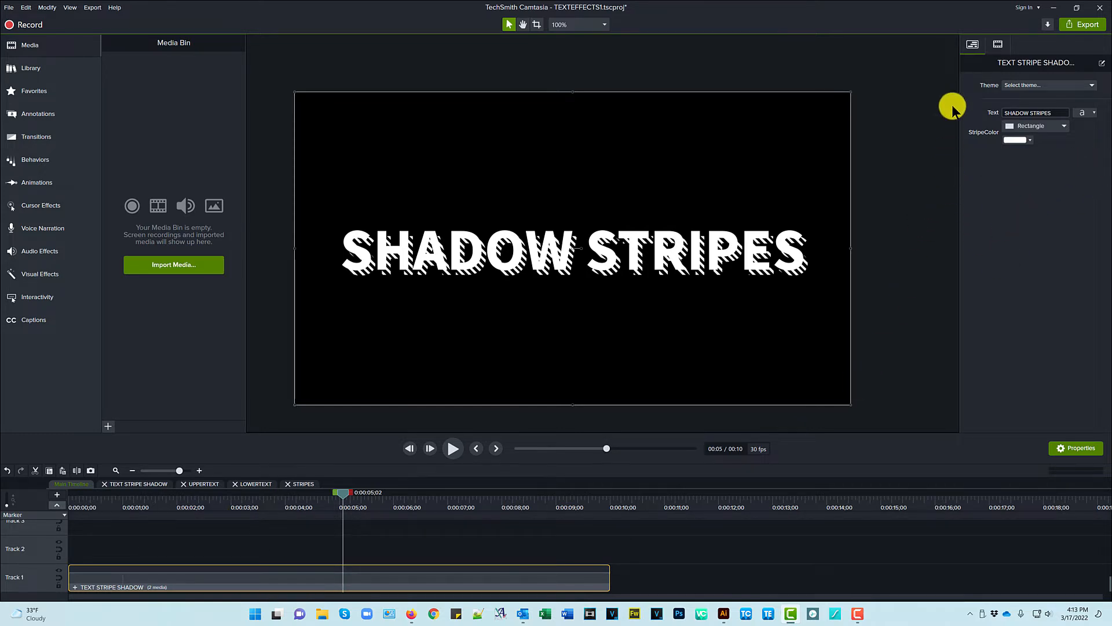
{"action": "left_click", "coordinate": [1055, 113]}
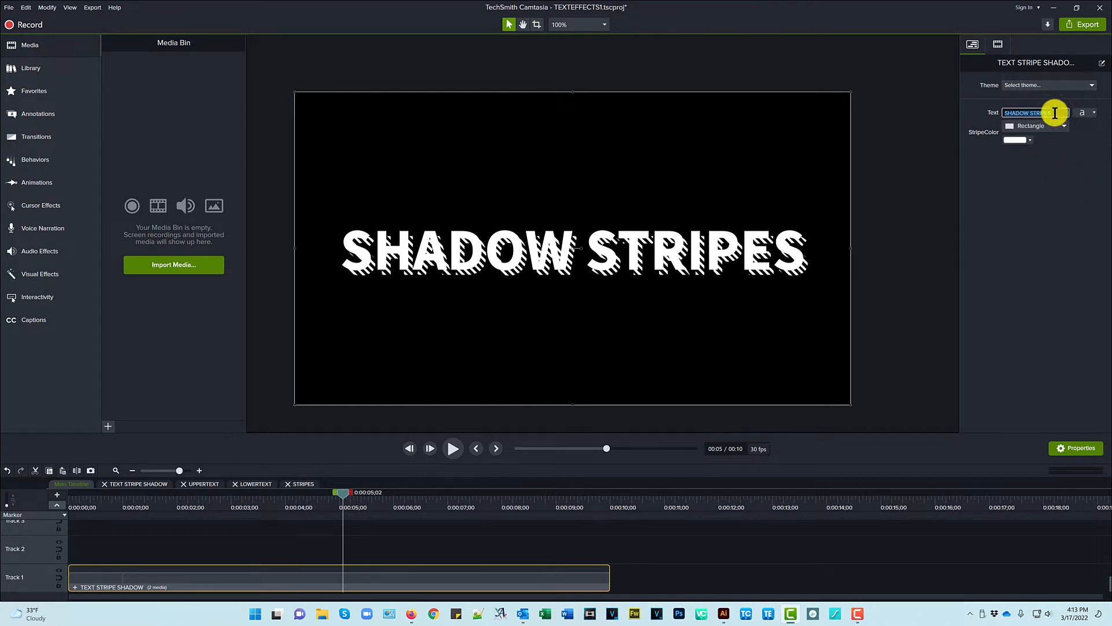
{"action": "left_click", "coordinate": [1036, 194]}
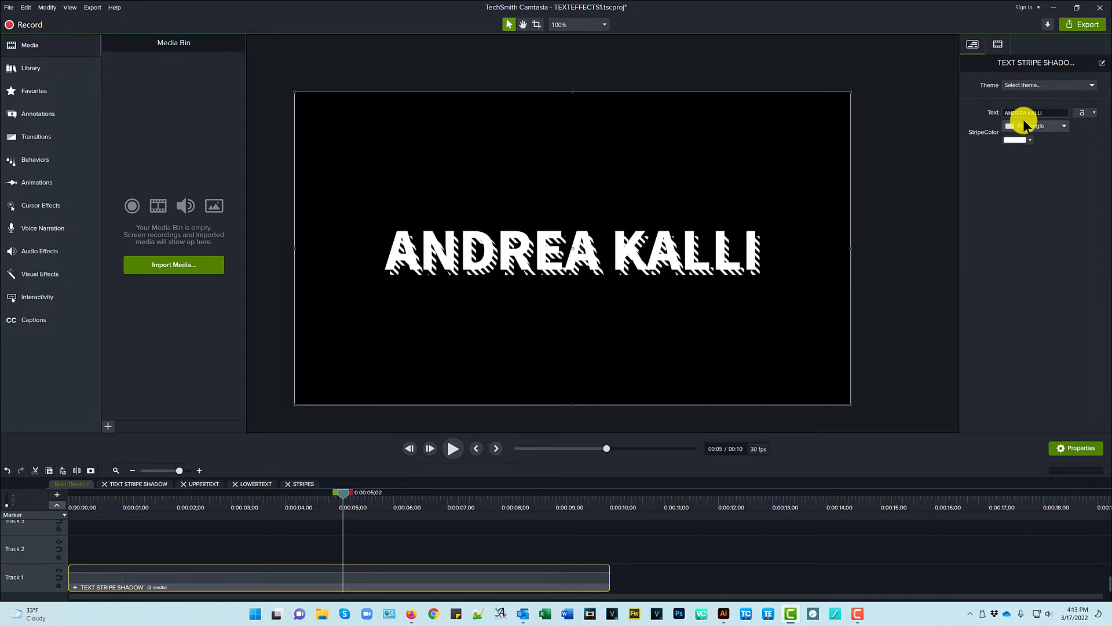
{"action": "left_click", "coordinate": [1094, 113]}
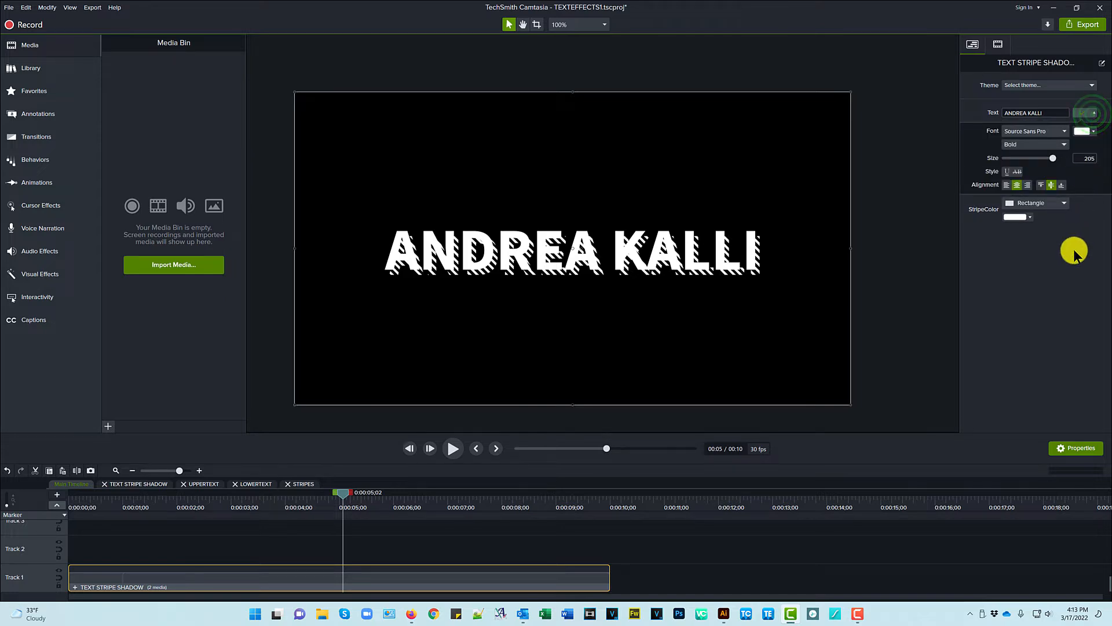
{"action": "left_click", "coordinate": [1095, 132]}
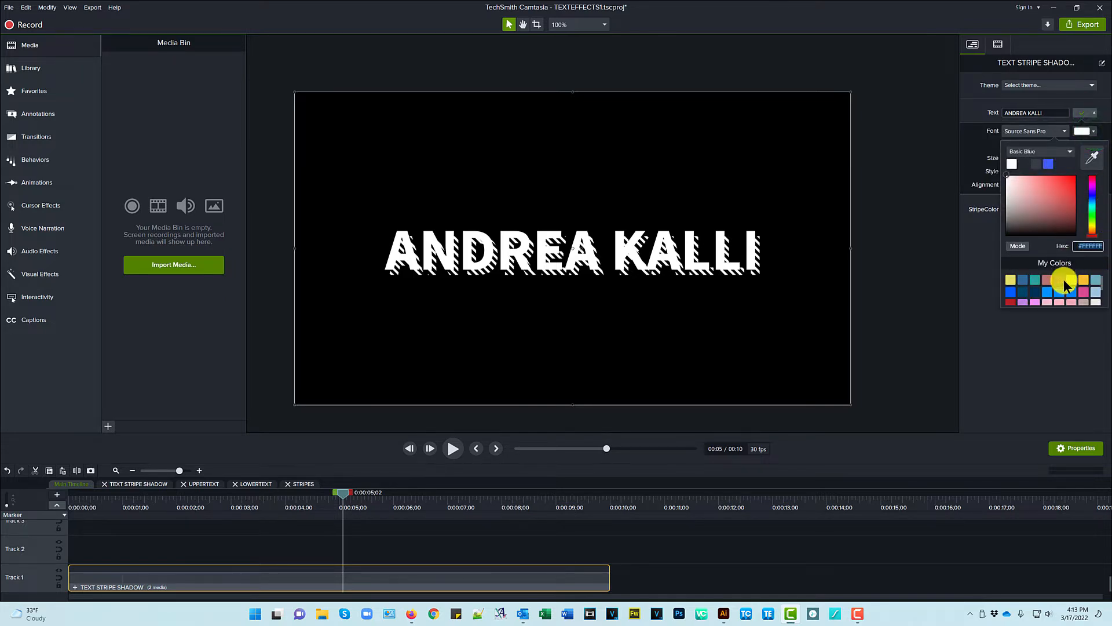
{"action": "left_click", "coordinate": [1082, 278]}
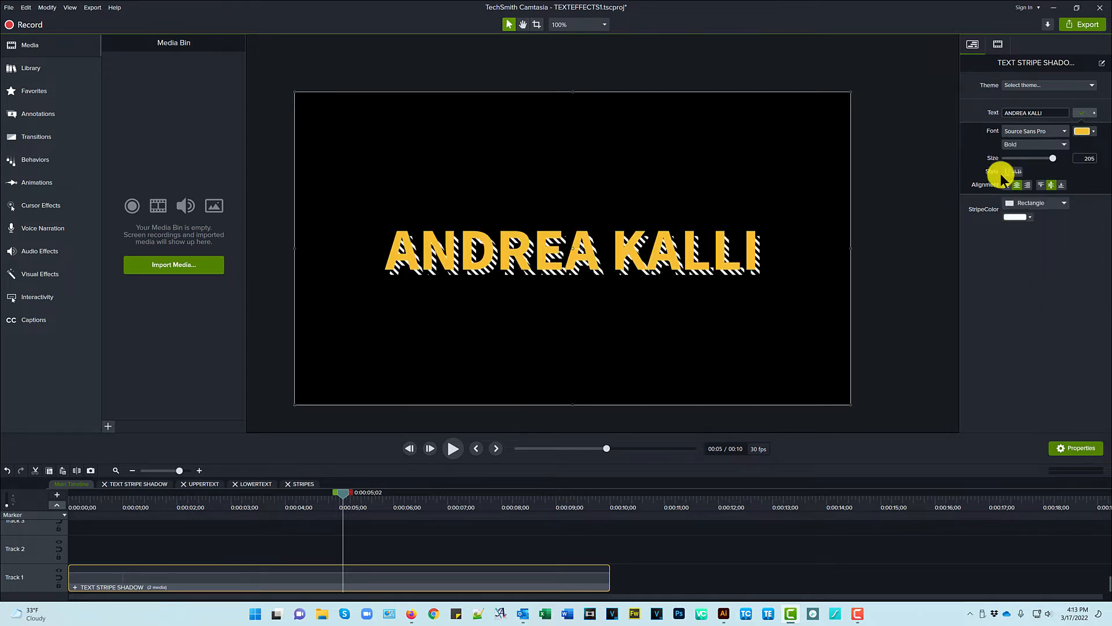
{"action": "left_click", "coordinate": [1094, 113]}
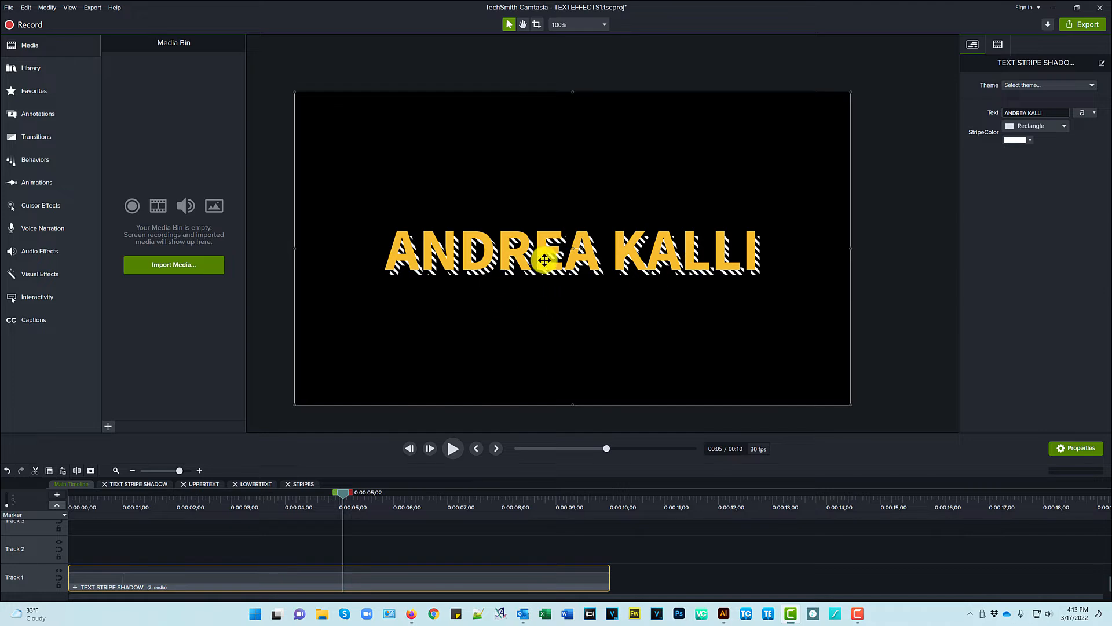
{"action": "left_click", "coordinate": [1030, 140]}
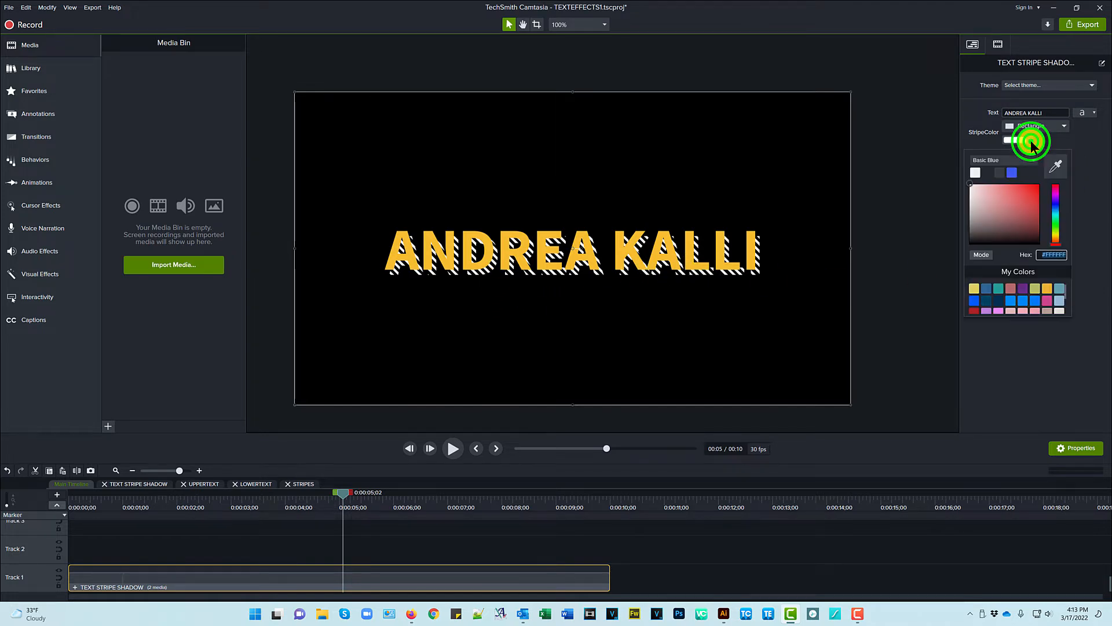
{"action": "left_click", "coordinate": [1012, 172]}
{"action": "left_click", "coordinate": [1014, 245]}
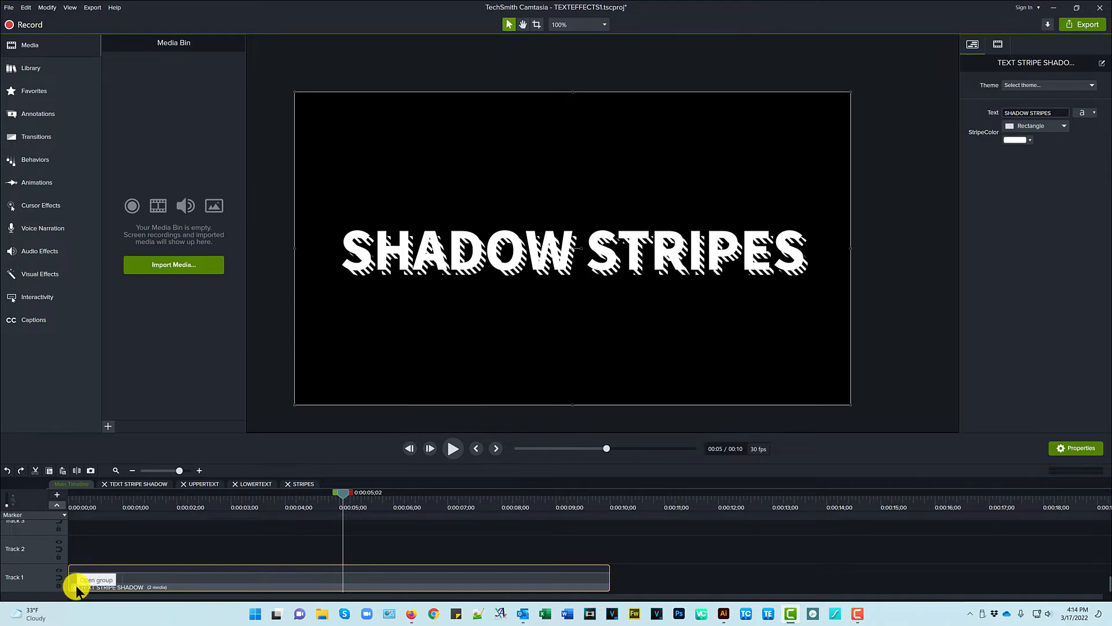
- Open the TEXT STRIPE SHADOW group and toggle the UPPERTEXT layer off and back on
{"action": "left_click", "coordinate": [134, 483]}
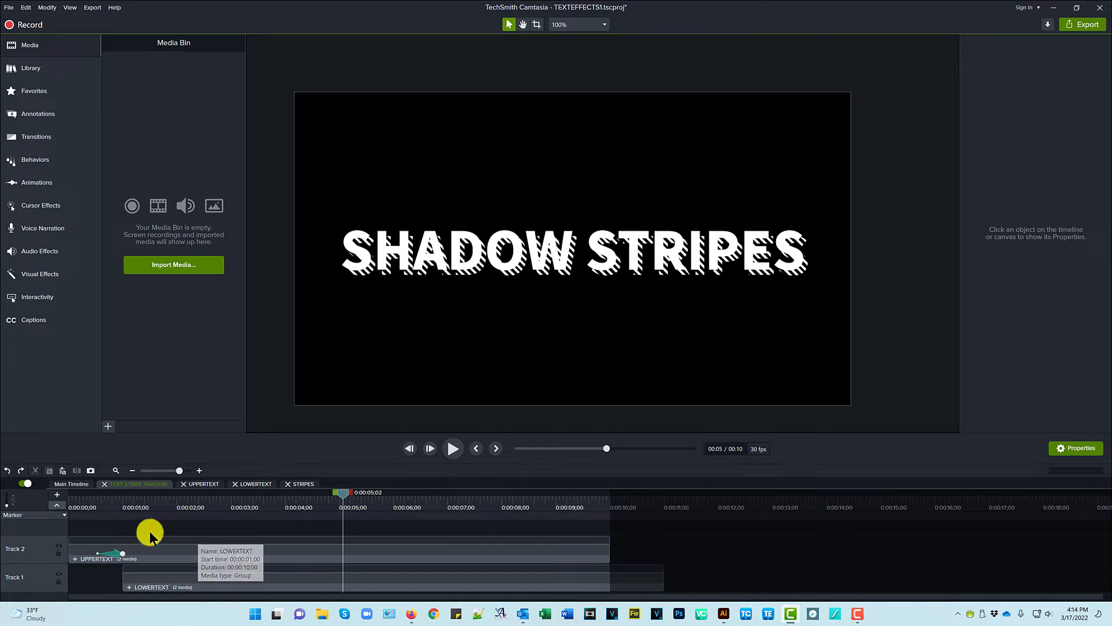
{"action": "left_click", "coordinate": [59, 545]}
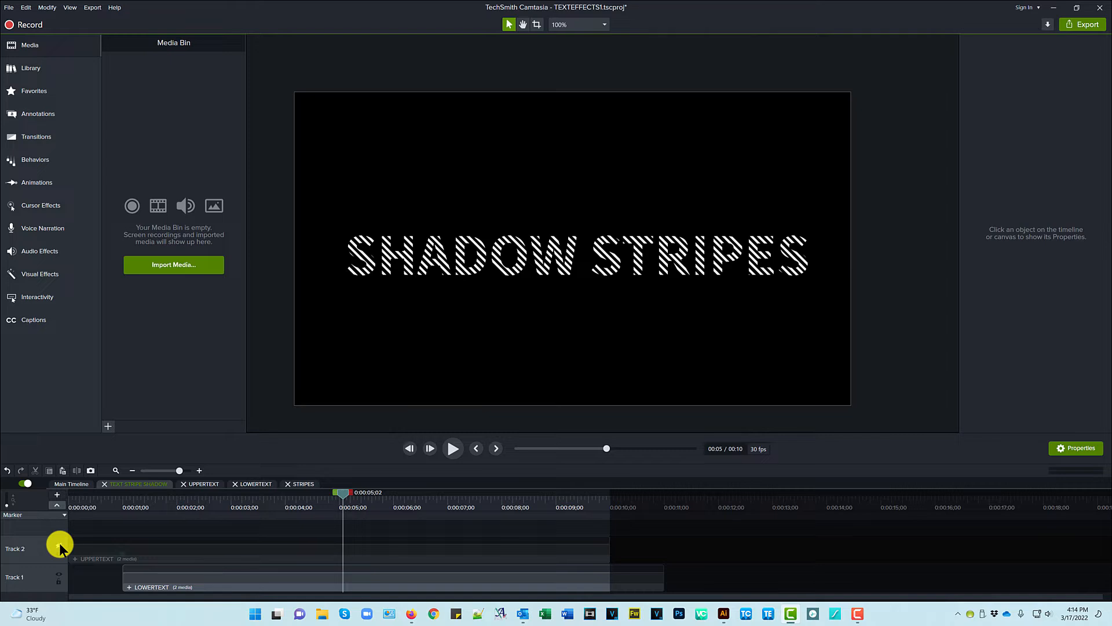
{"action": "left_click", "coordinate": [59, 544]}
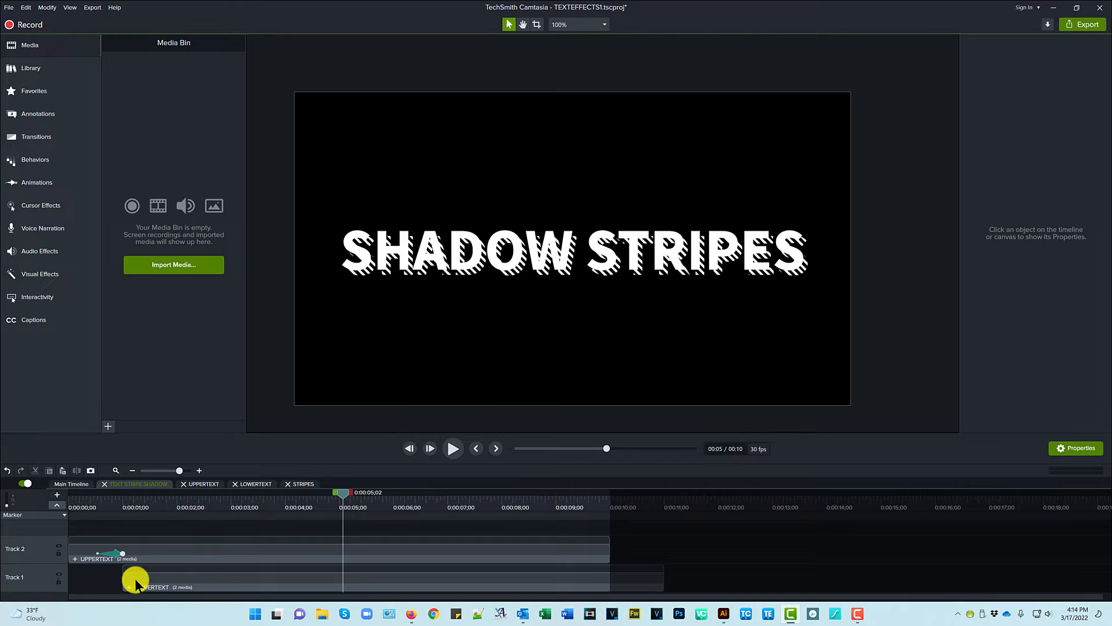
- Inspect UPPERTEXT's Shape and text clips from 0:00, then return to TEXT STRIPE SHADOW
{"action": "left_click", "coordinate": [199, 483]}
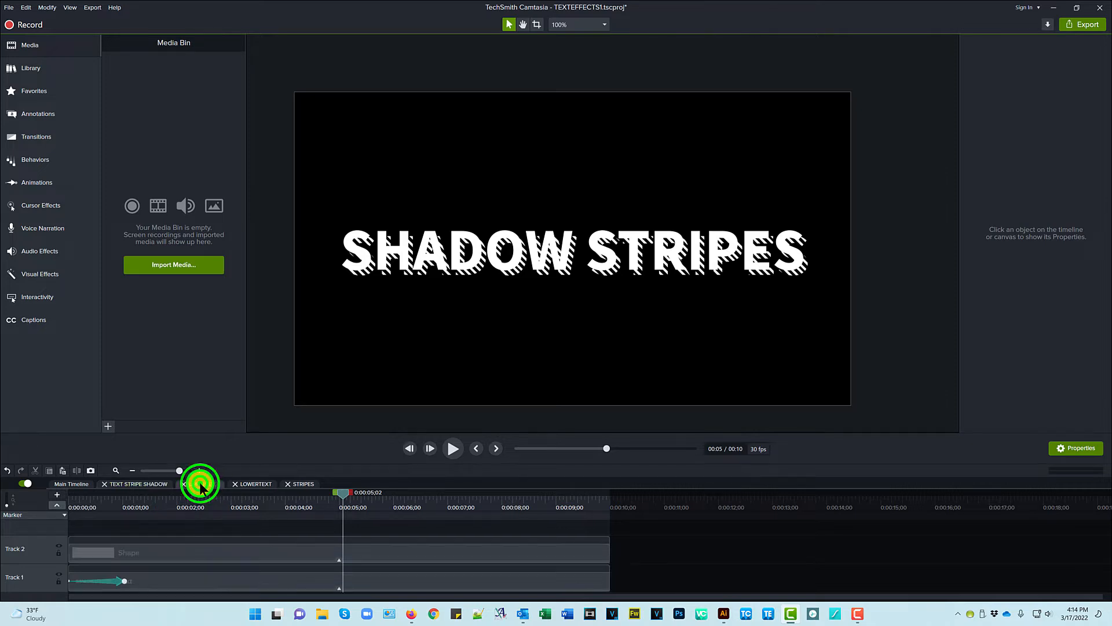
{"action": "left_click", "coordinate": [224, 555]}
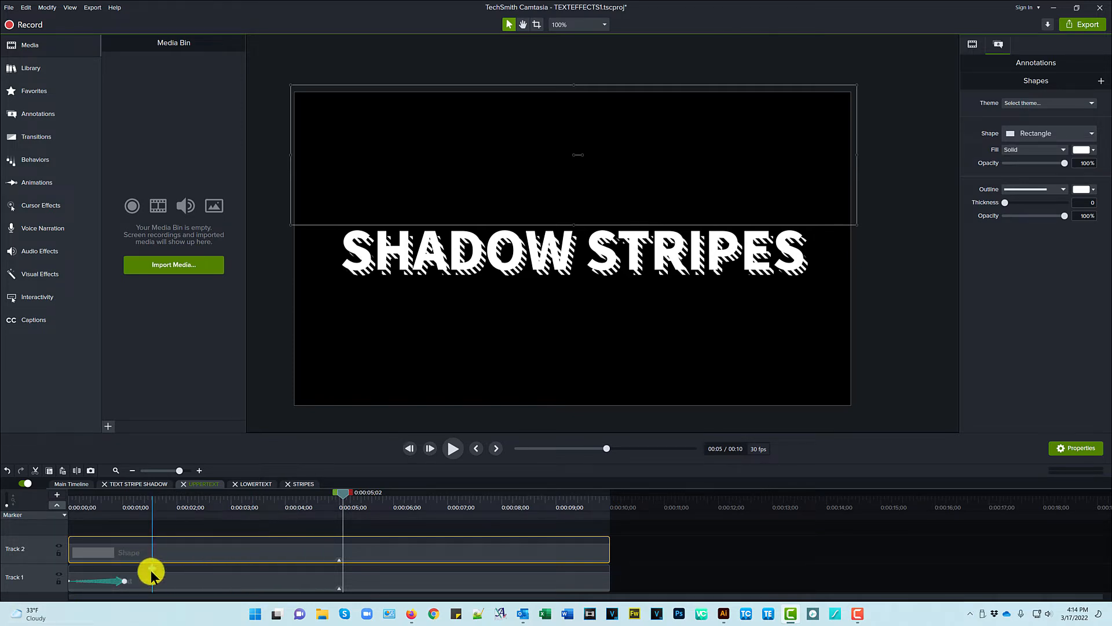
{"action": "left_click_drag", "start_coordinate": [339, 495], "coordinate": [132, 539]}
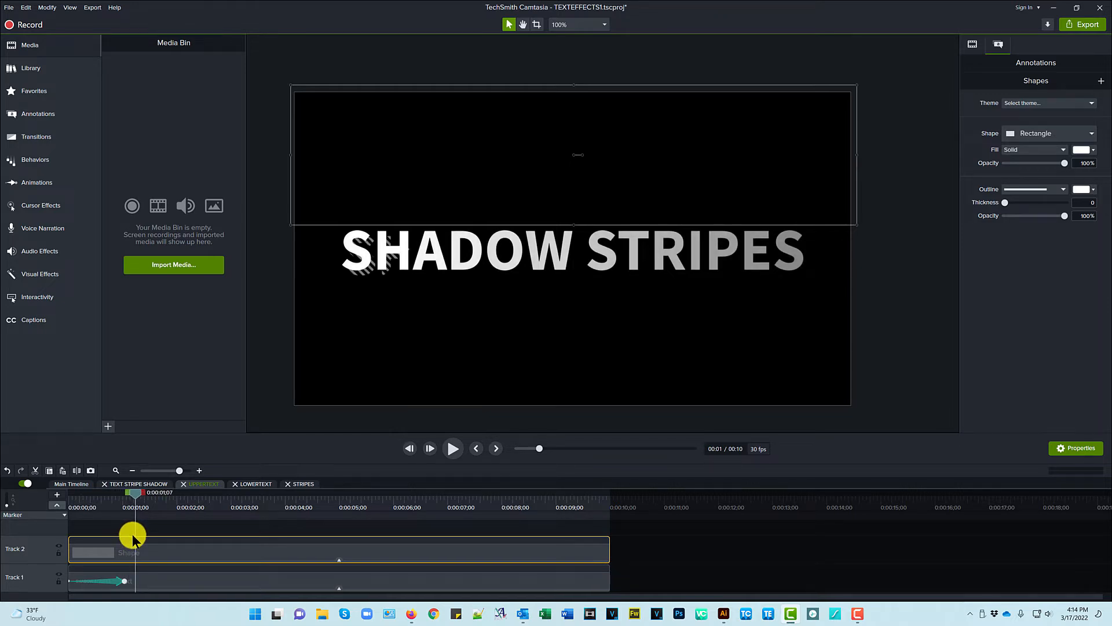
{"action": "left_click", "coordinate": [104, 582]}
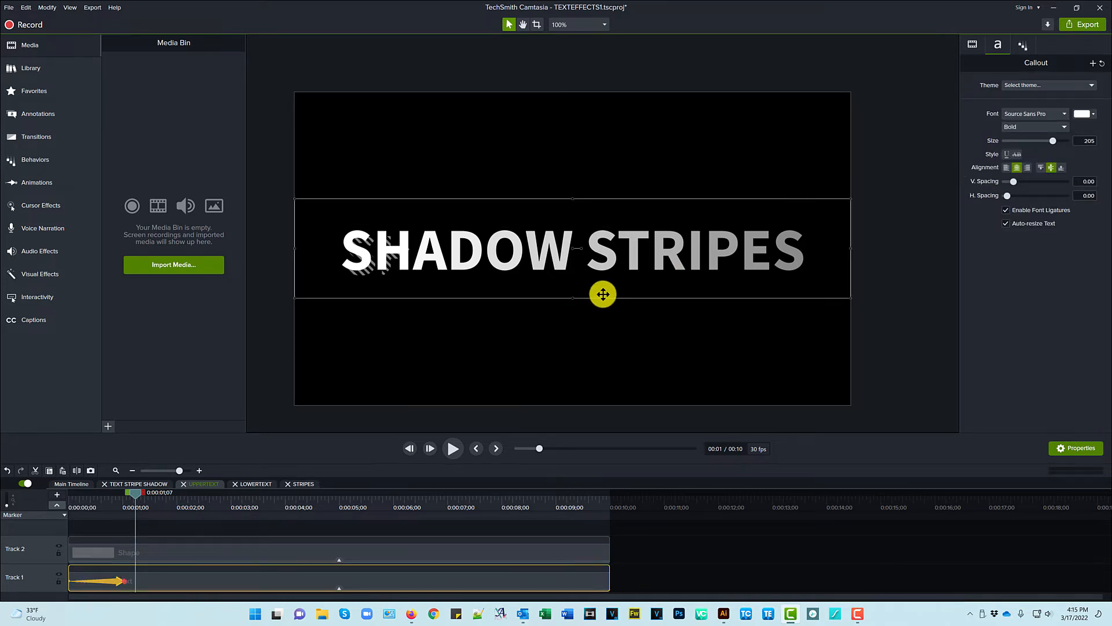
{"action": "left_click", "coordinate": [155, 484]}
- Inspect LOWERTEXT at about 5.5 seconds: the STRIPES group and the text's Media Matte
{"action": "left_click", "coordinate": [203, 574]}
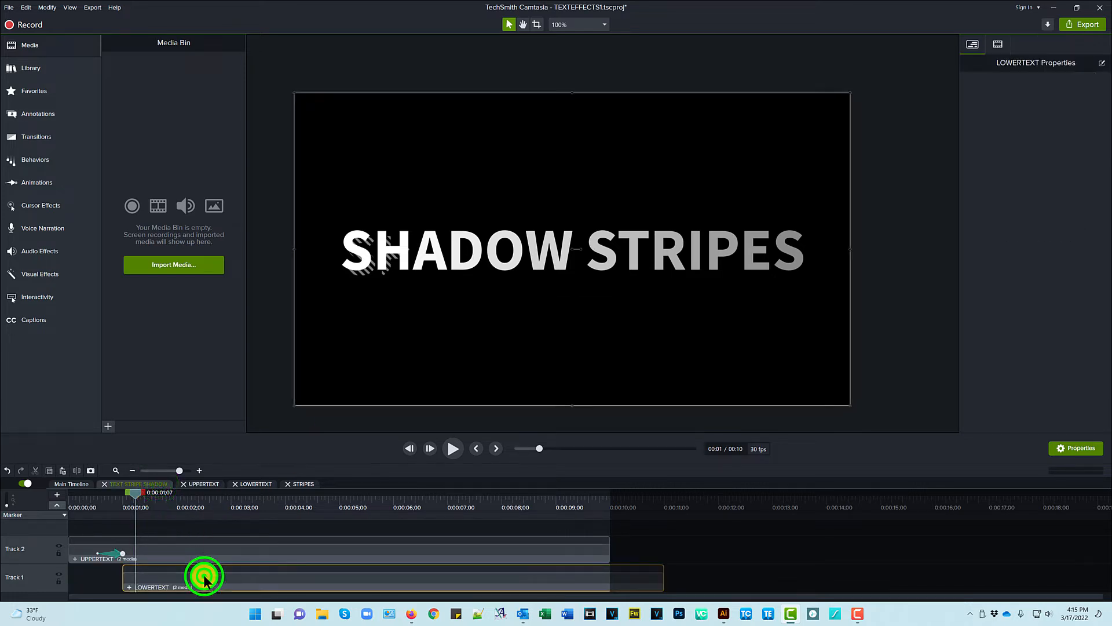
{"action": "left_click", "coordinate": [371, 503]}
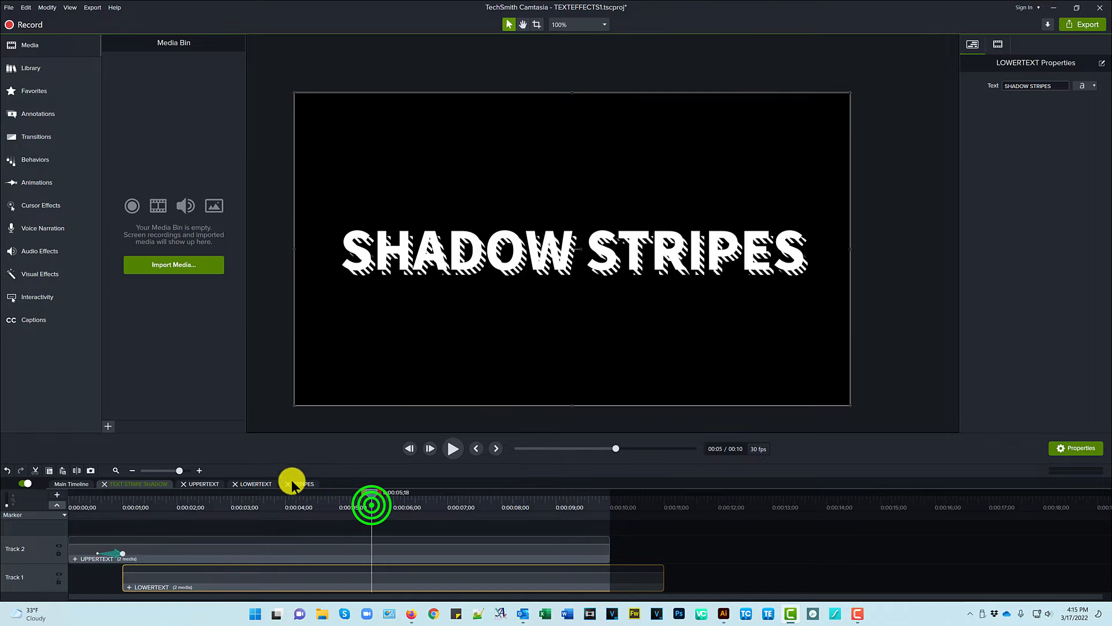
{"action": "left_click", "coordinate": [254, 484]}
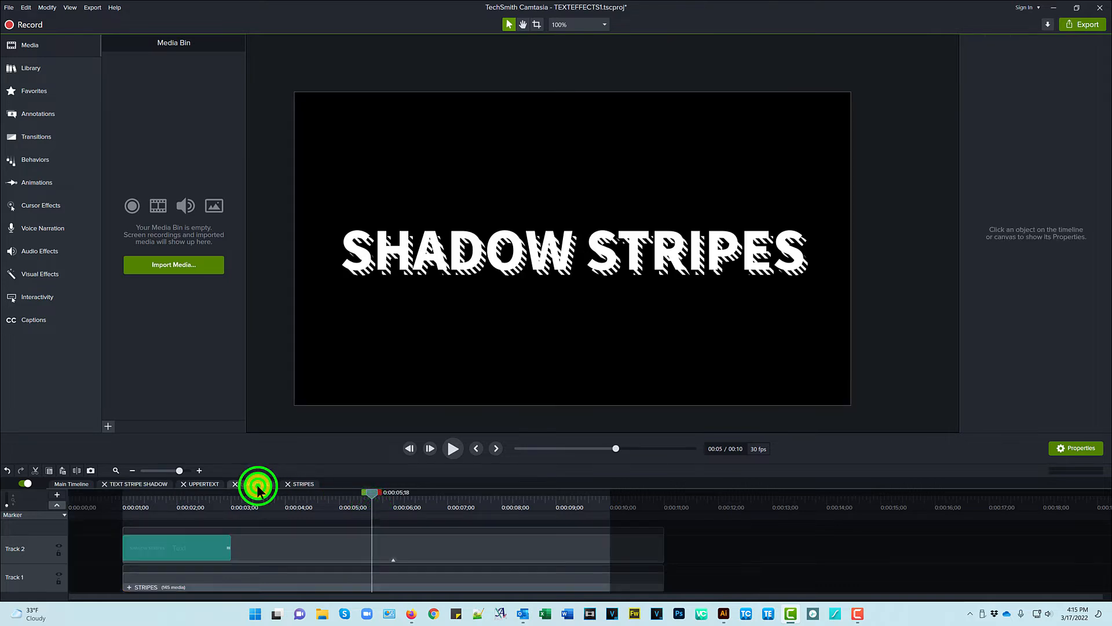
{"action": "left_click", "coordinate": [206, 577]}
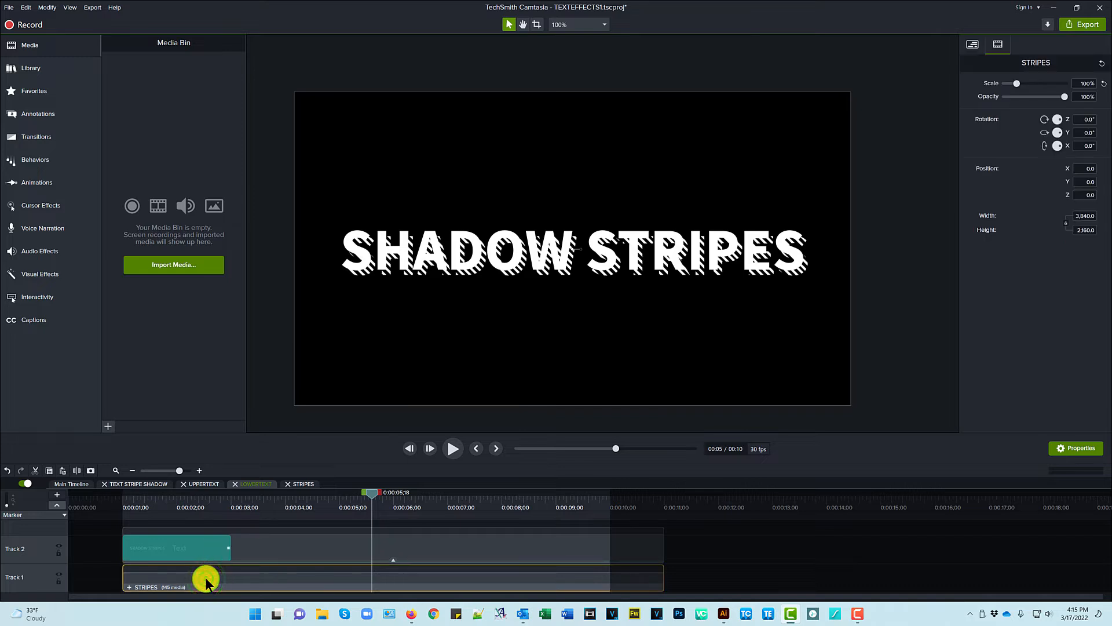
{"action": "left_click", "coordinate": [272, 543]}
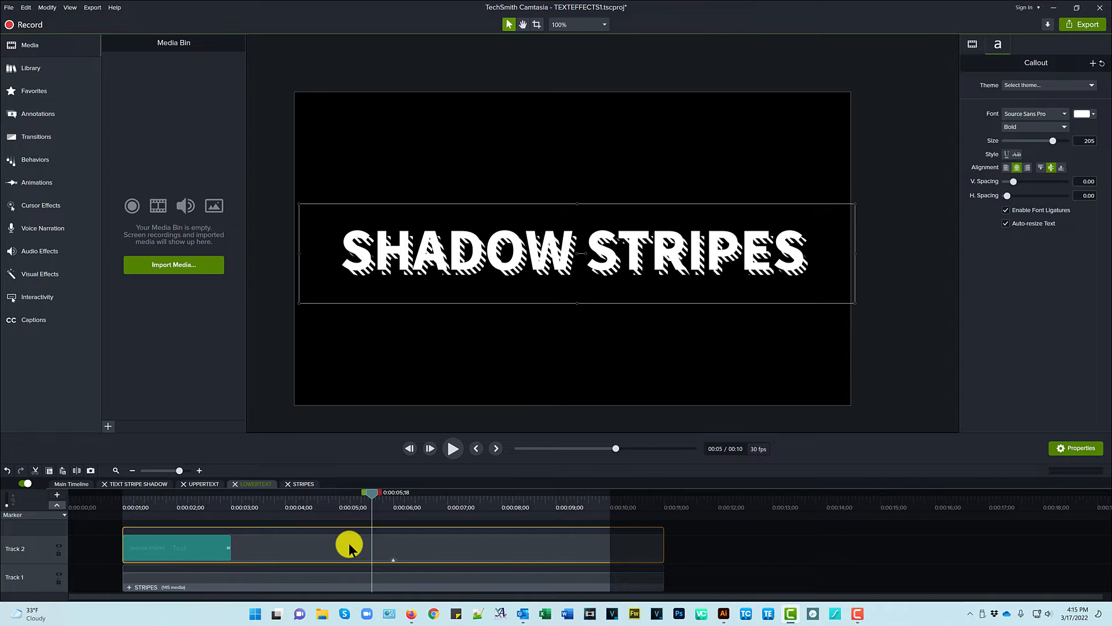
{"action": "left_click", "coordinate": [394, 559]}
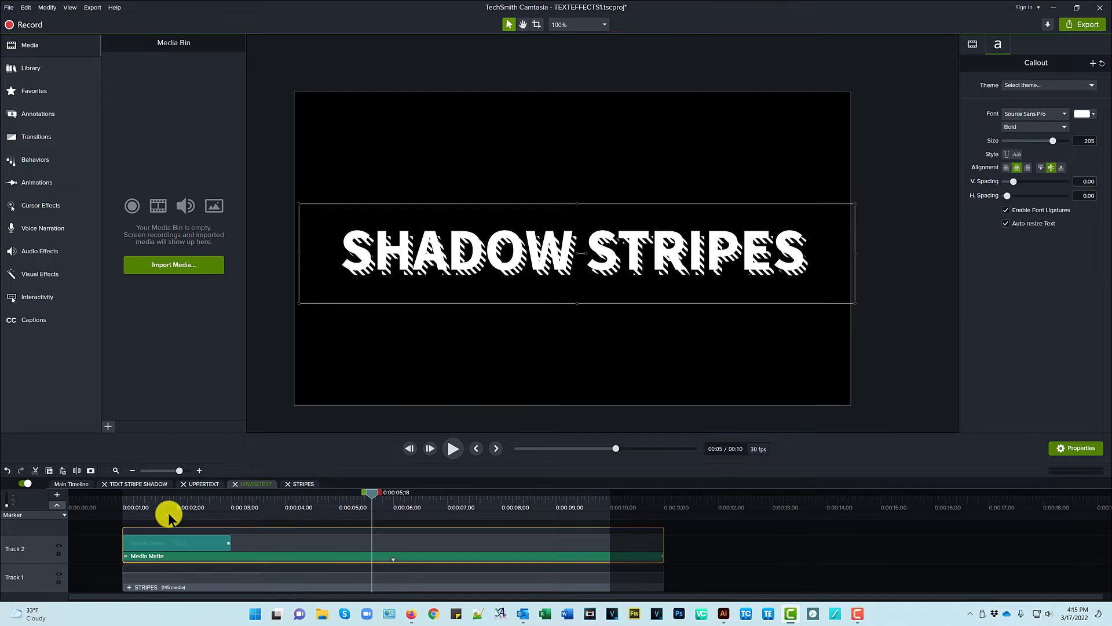
{"action": "left_click", "coordinate": [145, 483]}
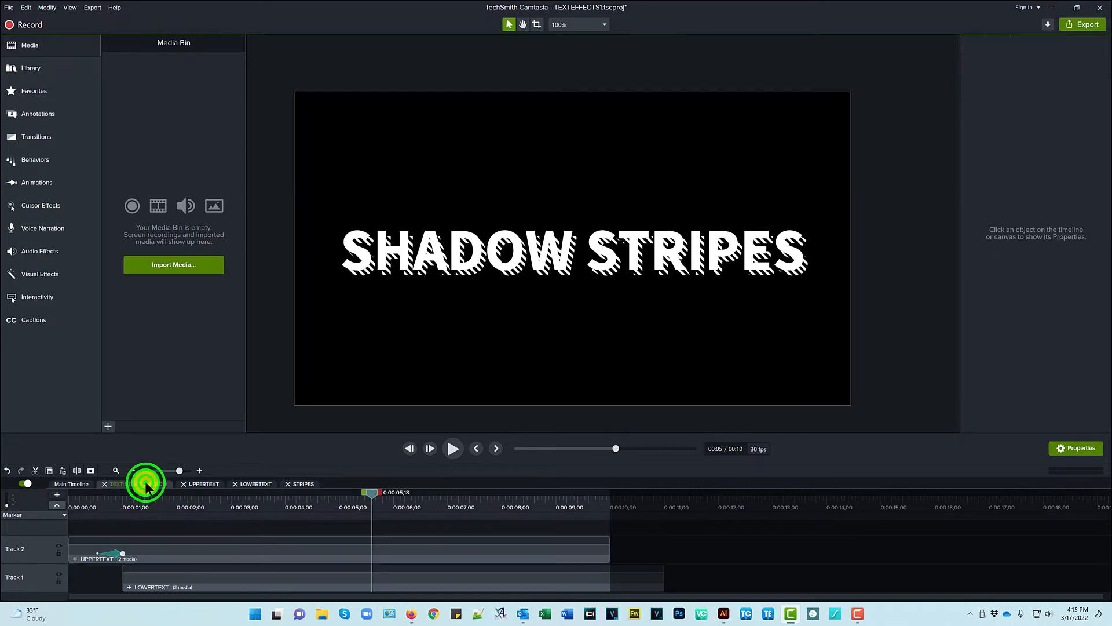
- Hide UPPERTEXT, recheck the striped text's Media Matte, then open the STRIPES group
{"action": "left_click", "coordinate": [57, 545]}
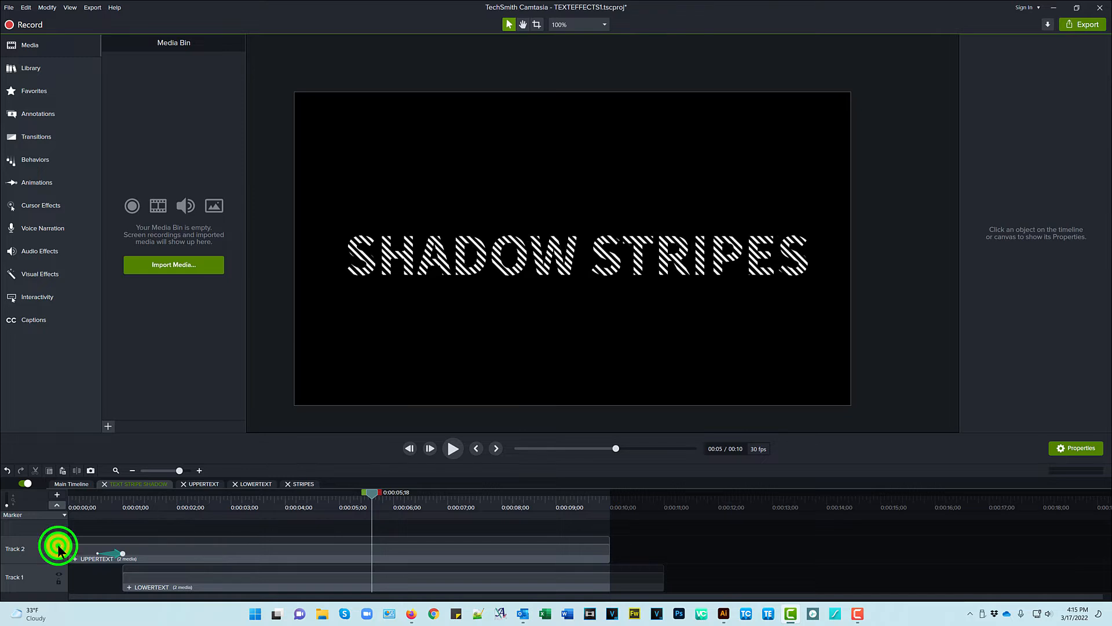
{"action": "left_click", "coordinate": [258, 483]}
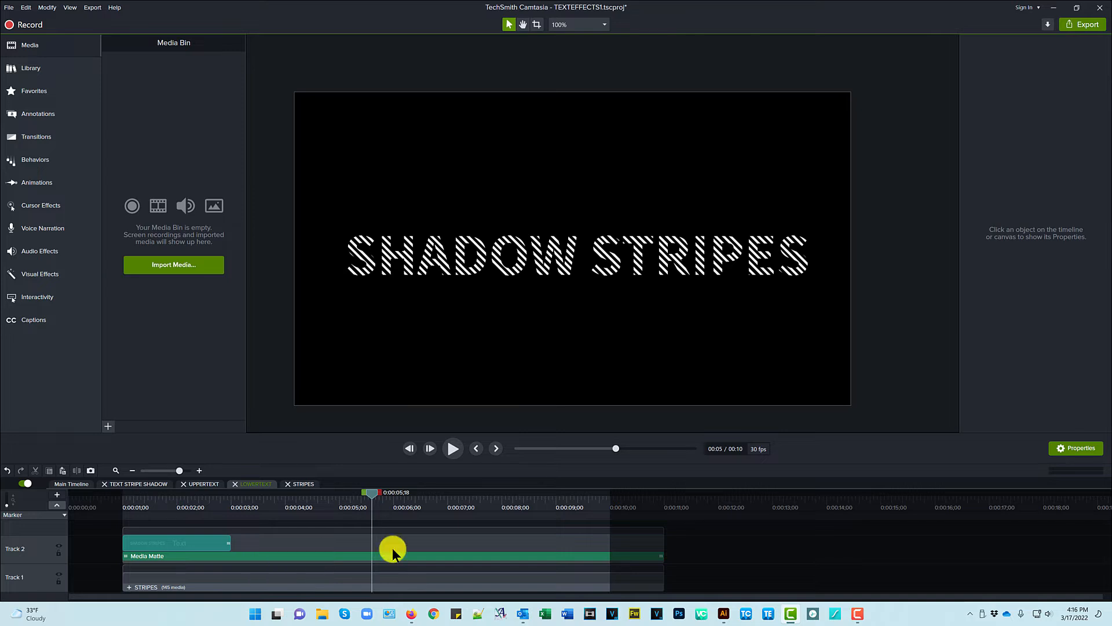
{"action": "left_click", "coordinate": [353, 539]}
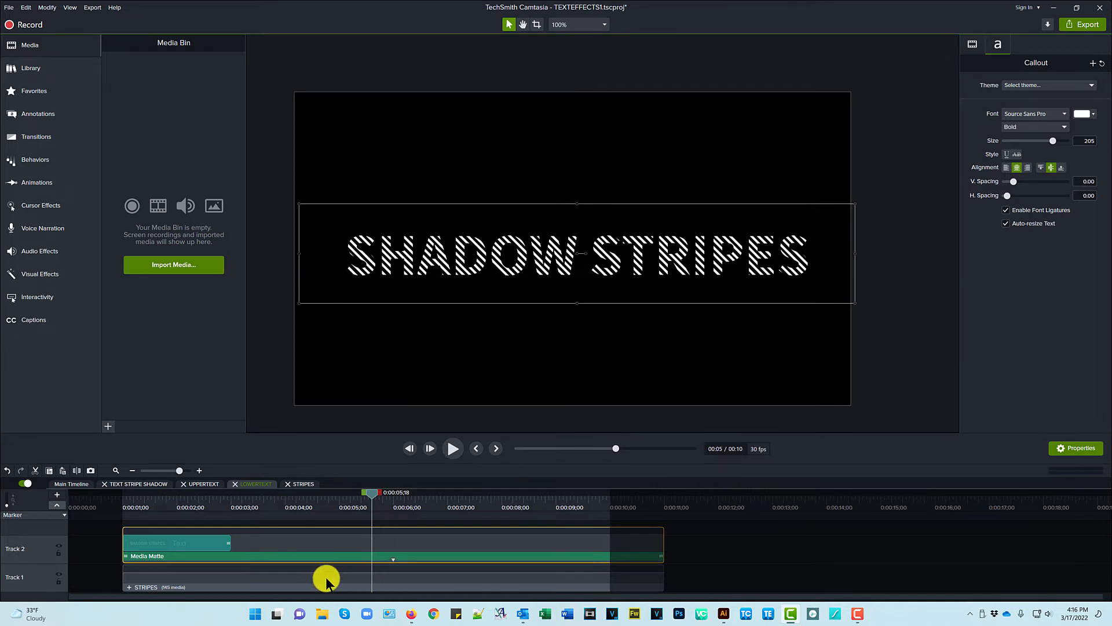
{"action": "left_click", "coordinate": [412, 559]}
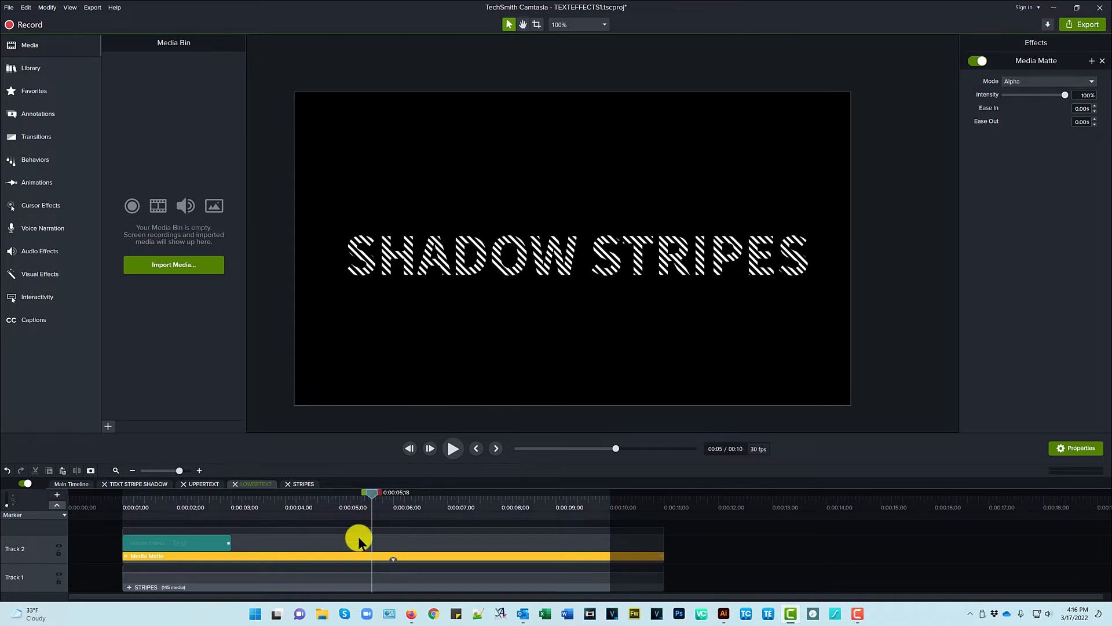
{"action": "left_click", "coordinate": [310, 578]}
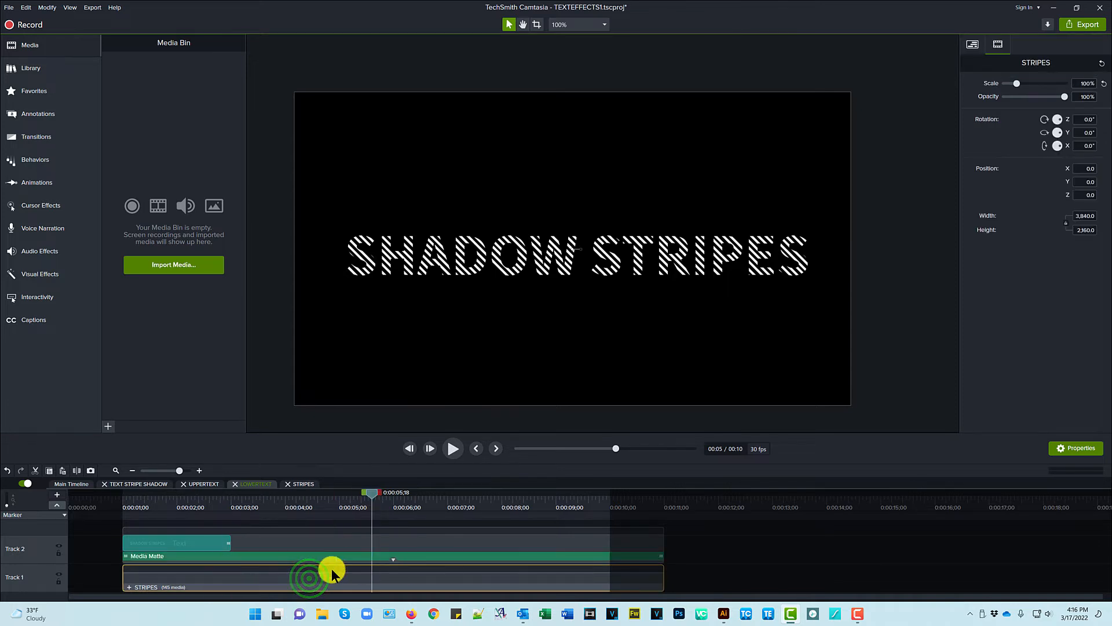
{"action": "left_click", "coordinate": [305, 484]}
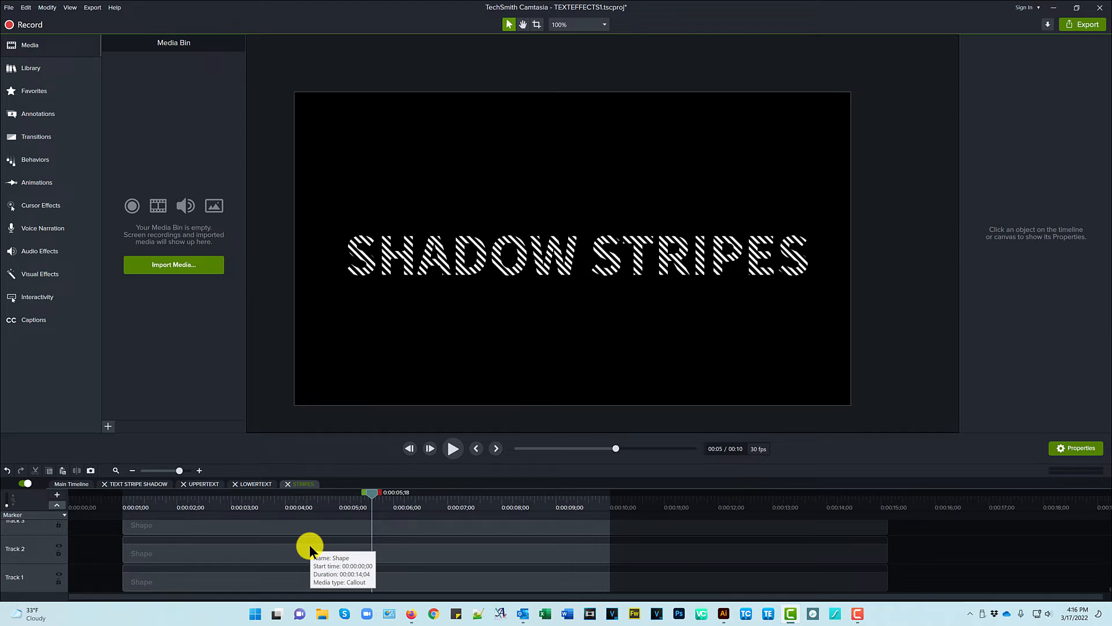
- Check the diagonal stripe shape's size, rotation and position, then select all three stripes
{"action": "left_click", "coordinate": [255, 583]}
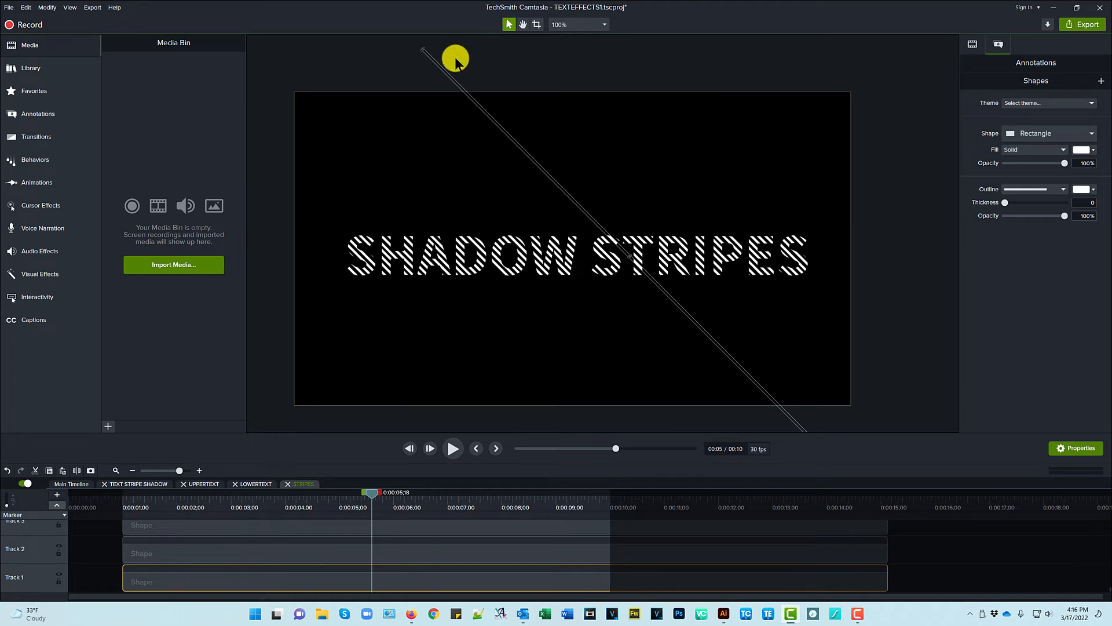
{"action": "left_click", "coordinate": [973, 44]}
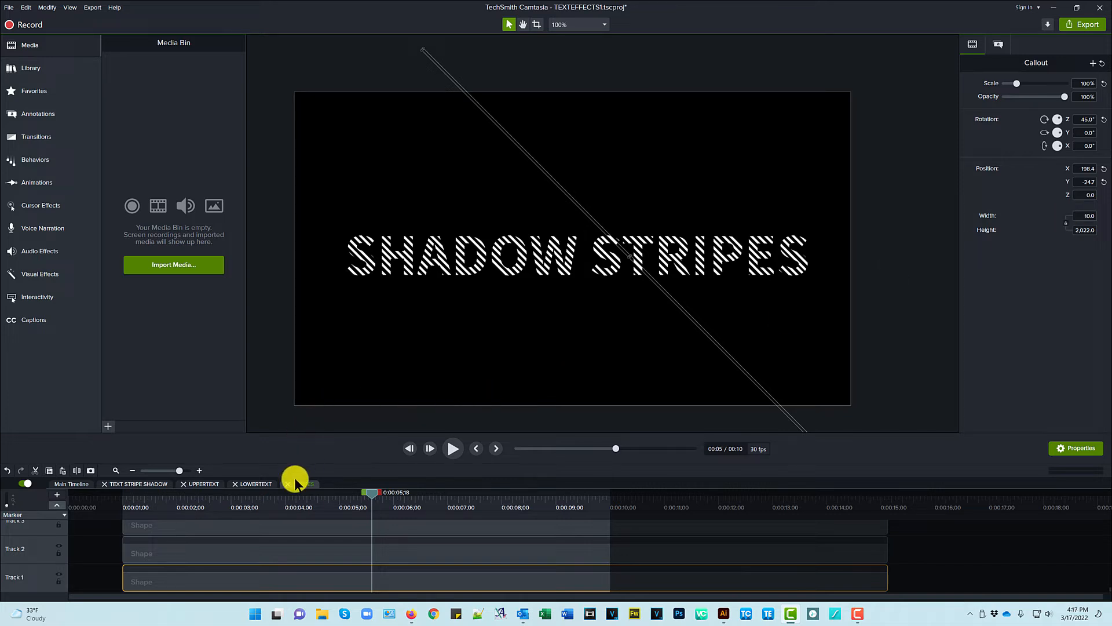
{"action": "left_click", "coordinate": [265, 548], "text": "shift"}
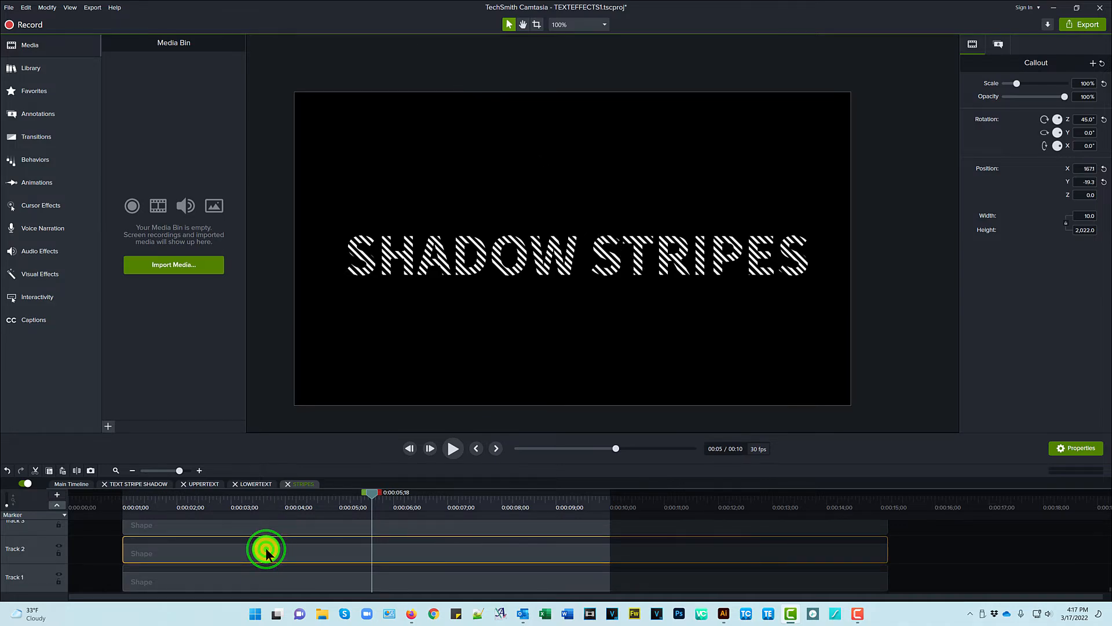
{"action": "scroll", "coordinate": [522, 299], "scroll_direction": "down", "scroll_amount": 4}
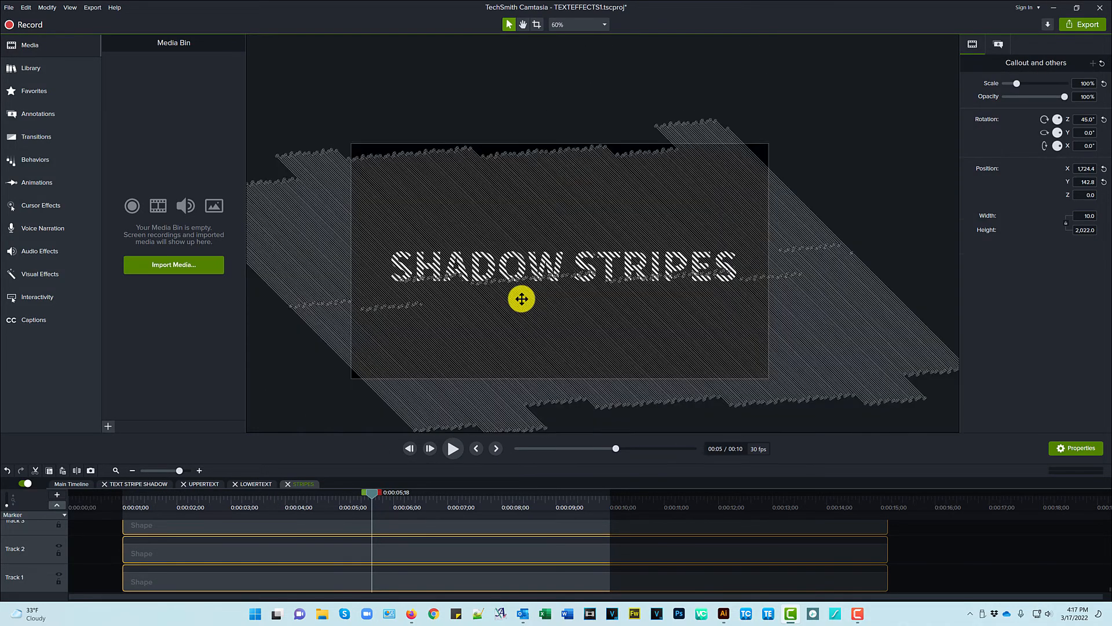
{"action": "scroll", "coordinate": [522, 298], "scroll_direction": "down", "scroll_amount": 1}
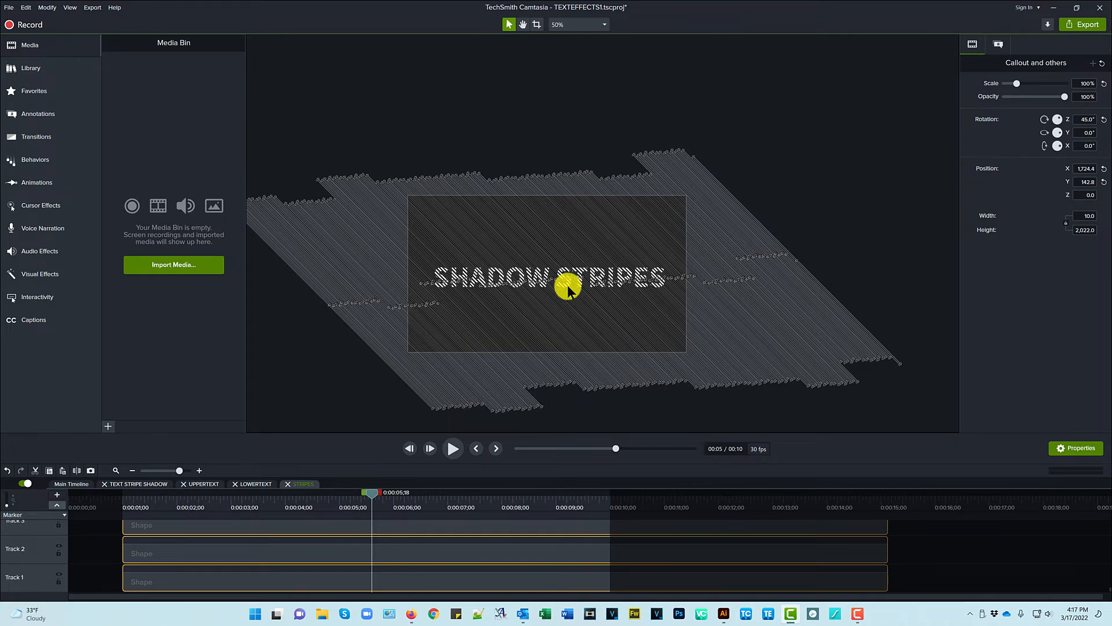
{"action": "scroll", "coordinate": [568, 284], "scroll_direction": "up", "scroll_amount": 5}
{"action": "scroll", "coordinate": [568, 284], "scroll_direction": "up", "scroll_amount": 3}
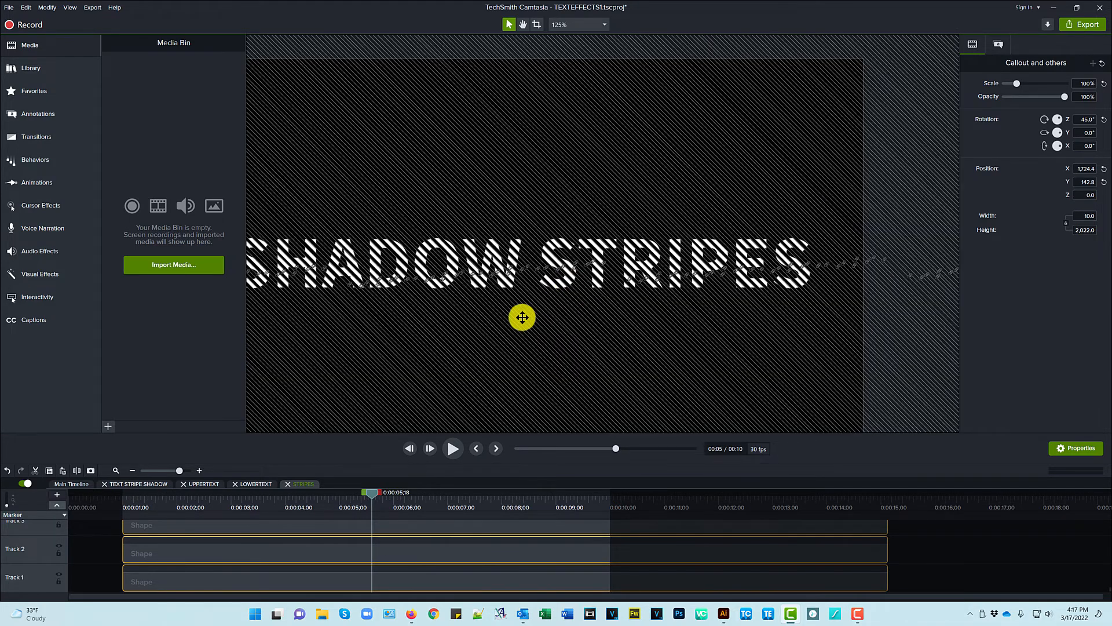
{"action": "scroll", "coordinate": [521, 315], "scroll_direction": "up", "scroll_amount": 3}
- Compare a single stripe shape with all three selected, then return to LOWERTEXT
{"action": "left_click", "coordinate": [939, 559]}
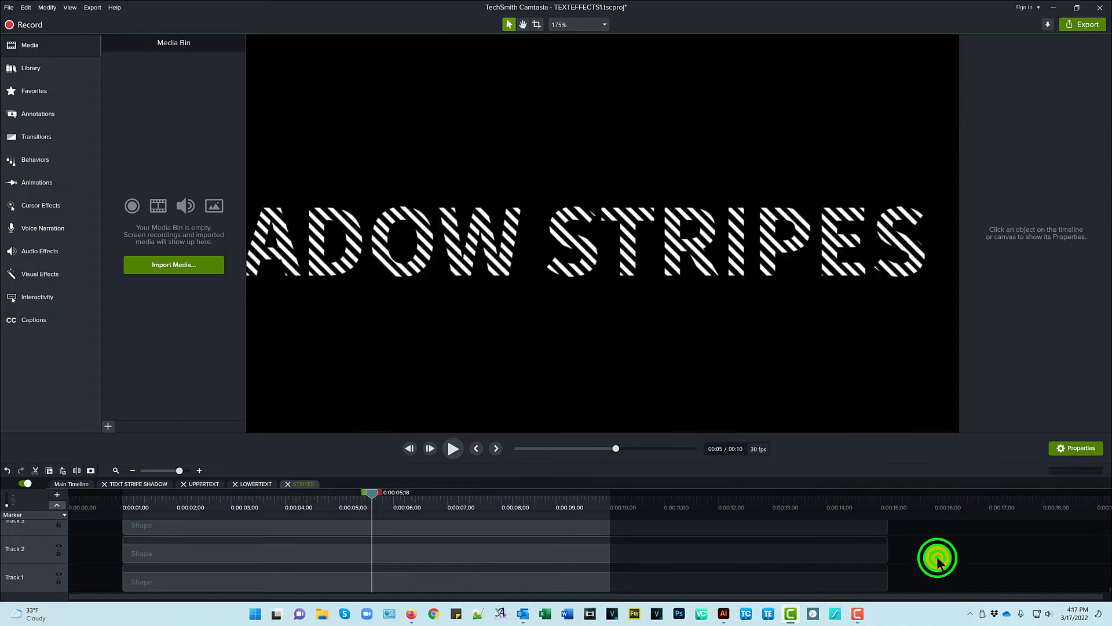
{"action": "left_click", "coordinate": [526, 576]}
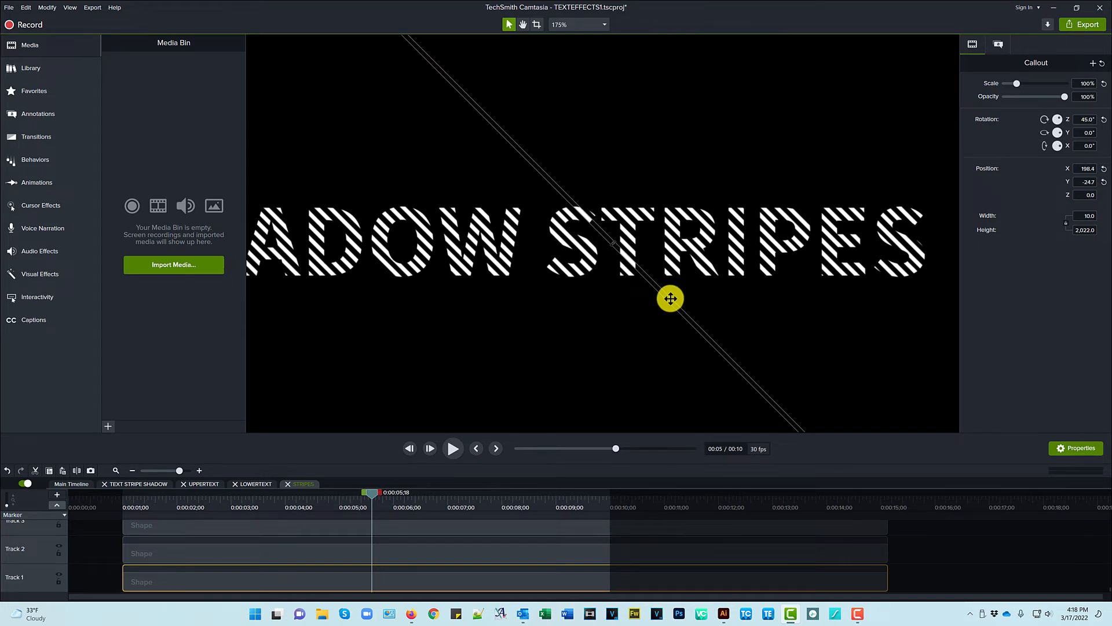
{"action": "key", "text": "ctrl+a"}
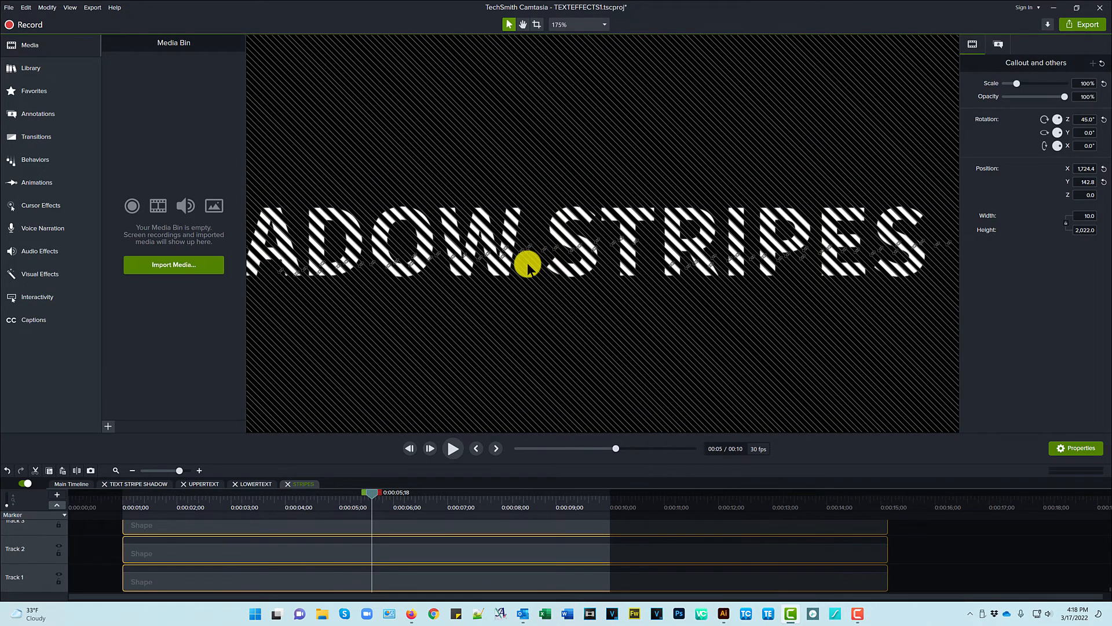
{"action": "scroll", "coordinate": [529, 265], "scroll_direction": "down", "scroll_amount": 5}
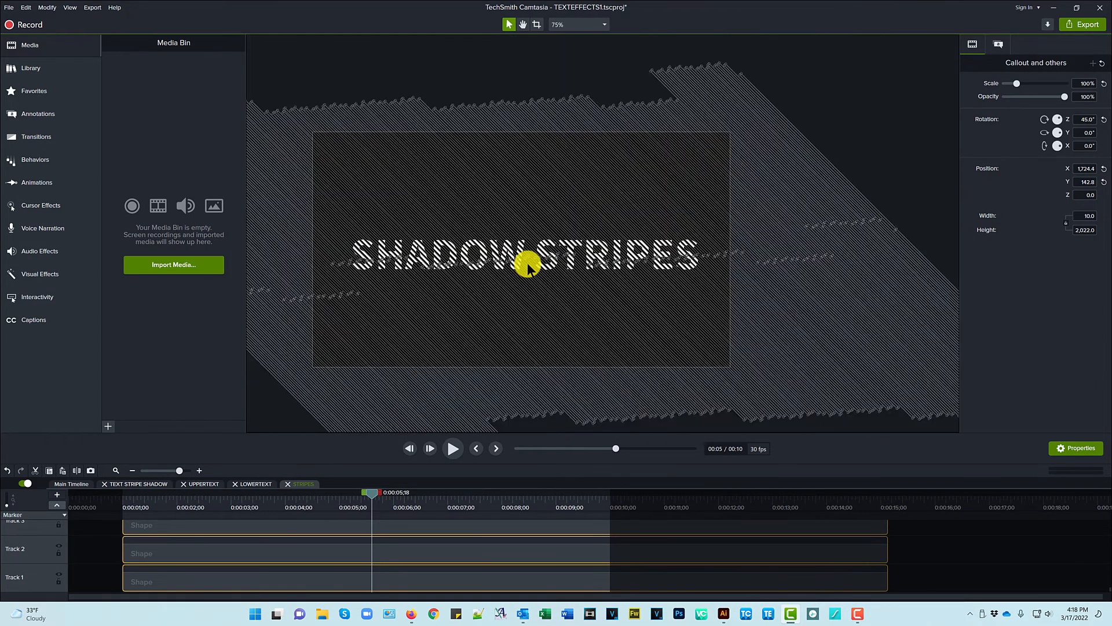
{"action": "scroll", "coordinate": [528, 265], "scroll_direction": "down", "scroll_amount": 2}
{"action": "left_click", "coordinate": [256, 484]}
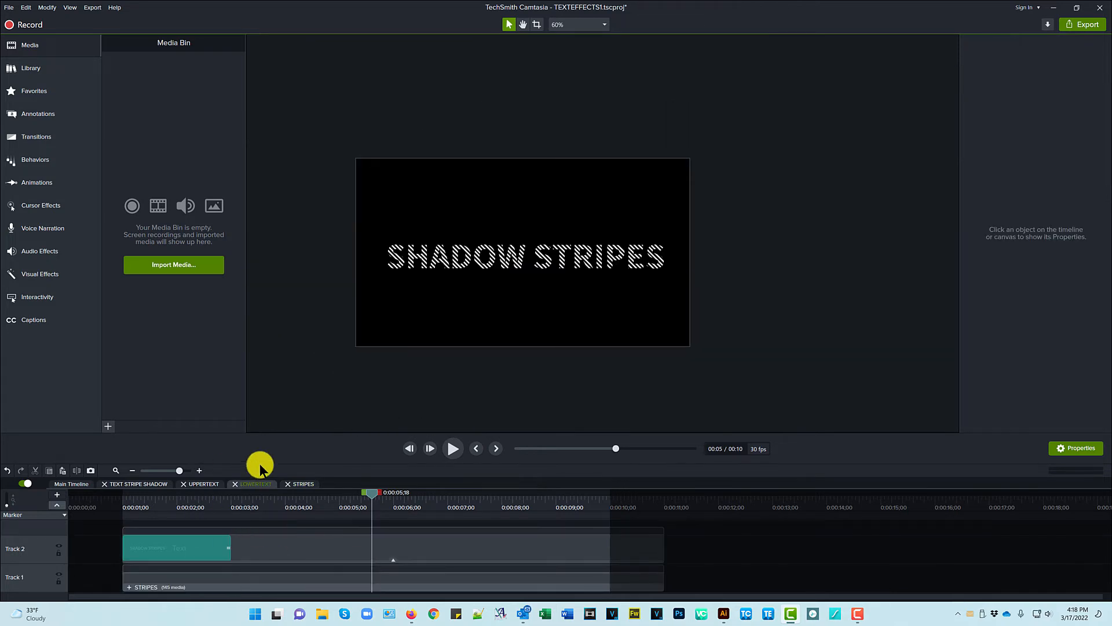
- Check the text's Media Matte, re-show UPPERTEXT, and select TEXT STRIPE SHADOW on the main timeline
{"action": "left_click", "coordinate": [350, 540]}
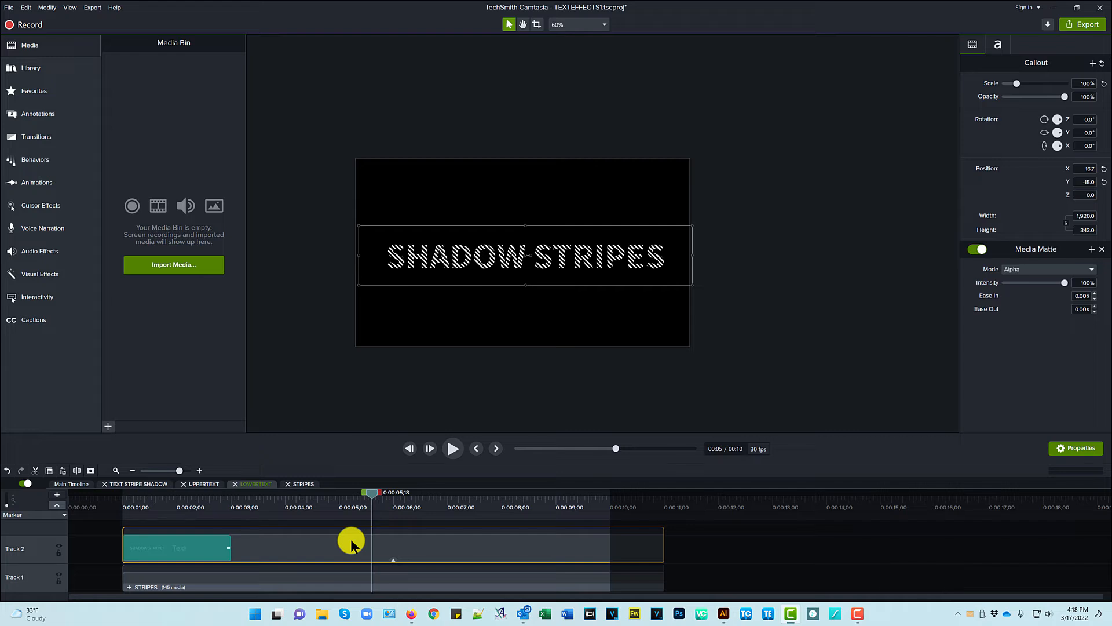
{"action": "left_click", "coordinate": [390, 557]}
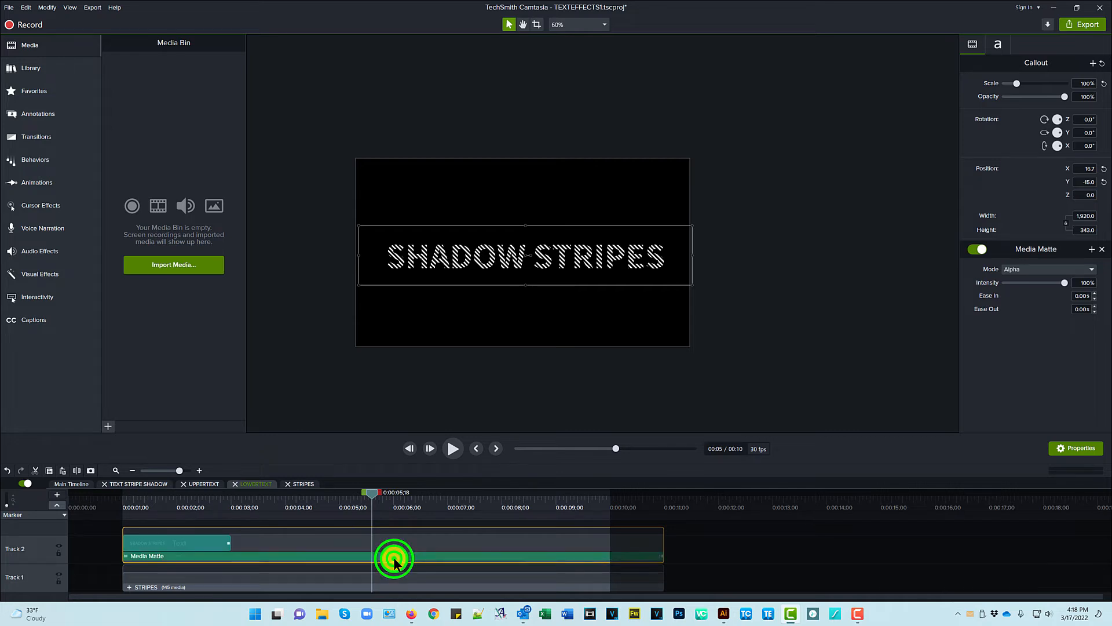
{"action": "left_click", "coordinate": [204, 485]}
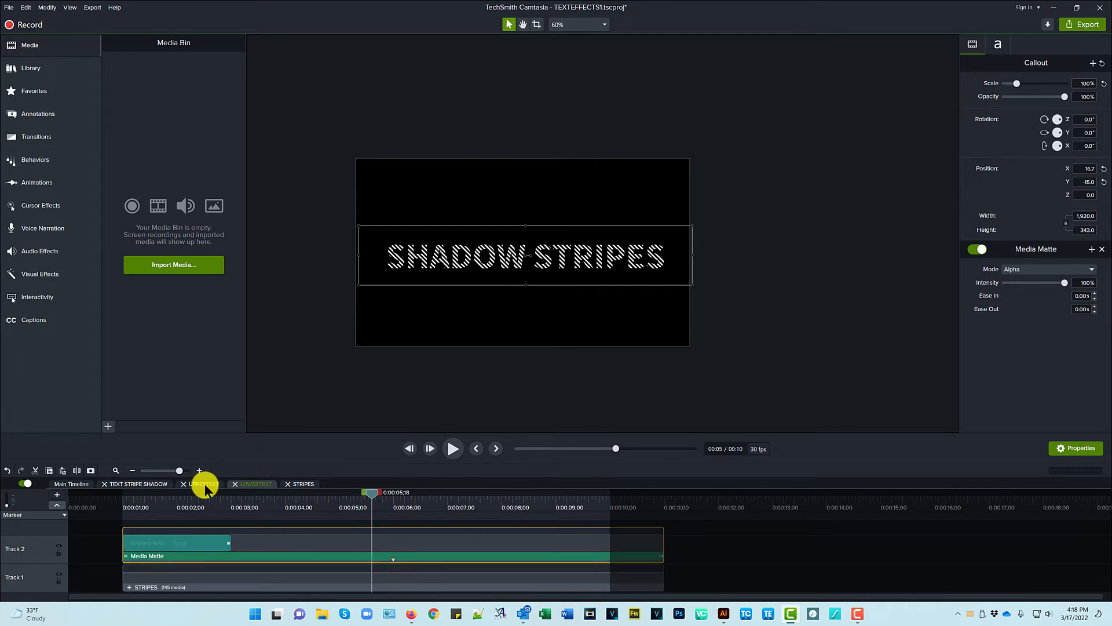
{"action": "left_click", "coordinate": [136, 484]}
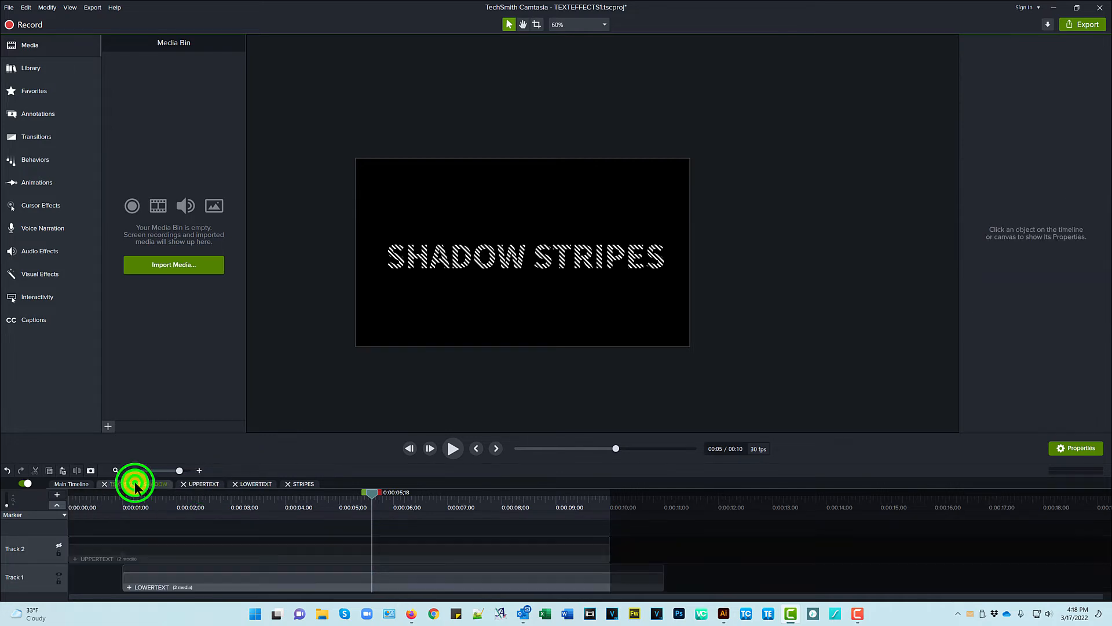
{"action": "left_click", "coordinate": [59, 546]}
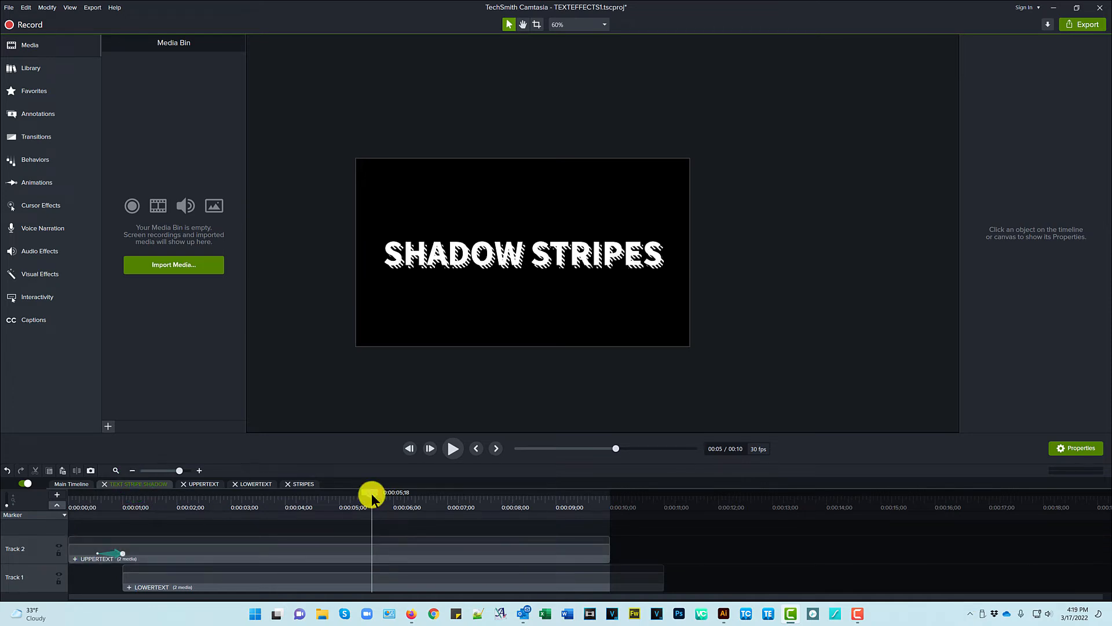
{"action": "left_click", "coordinate": [74, 482]}
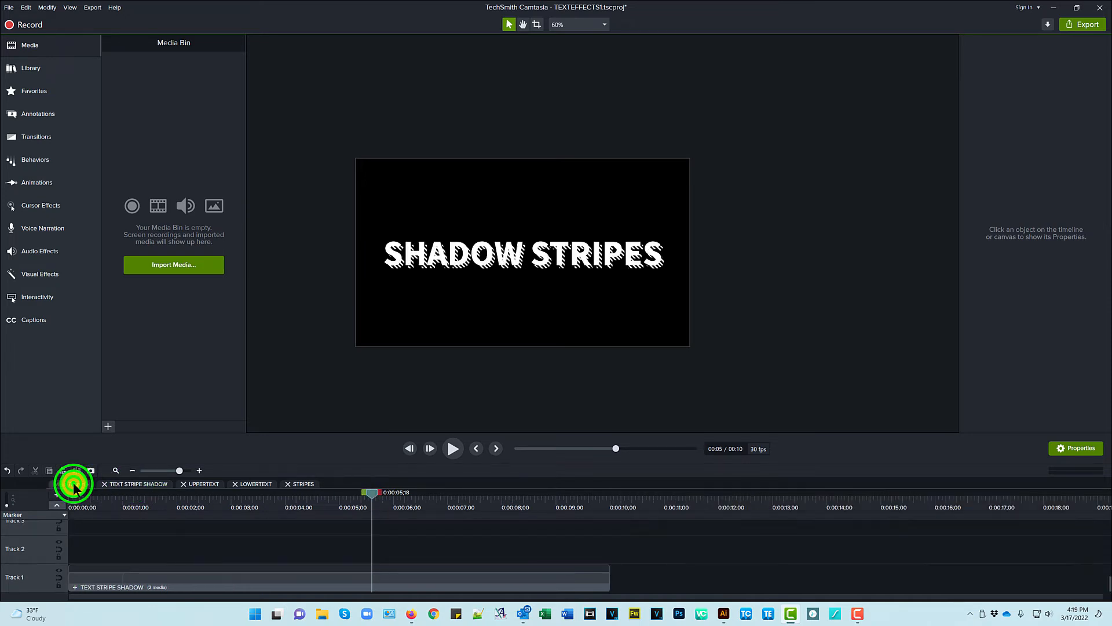
{"action": "left_click", "coordinate": [338, 580]}
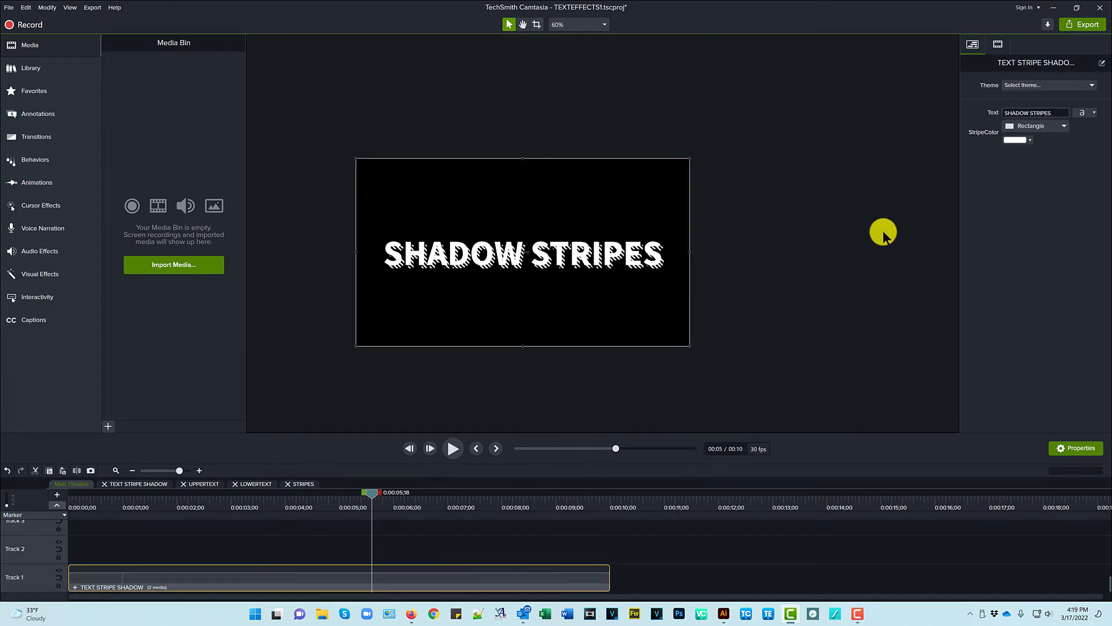
{"action": "left_click", "coordinate": [1102, 63]}
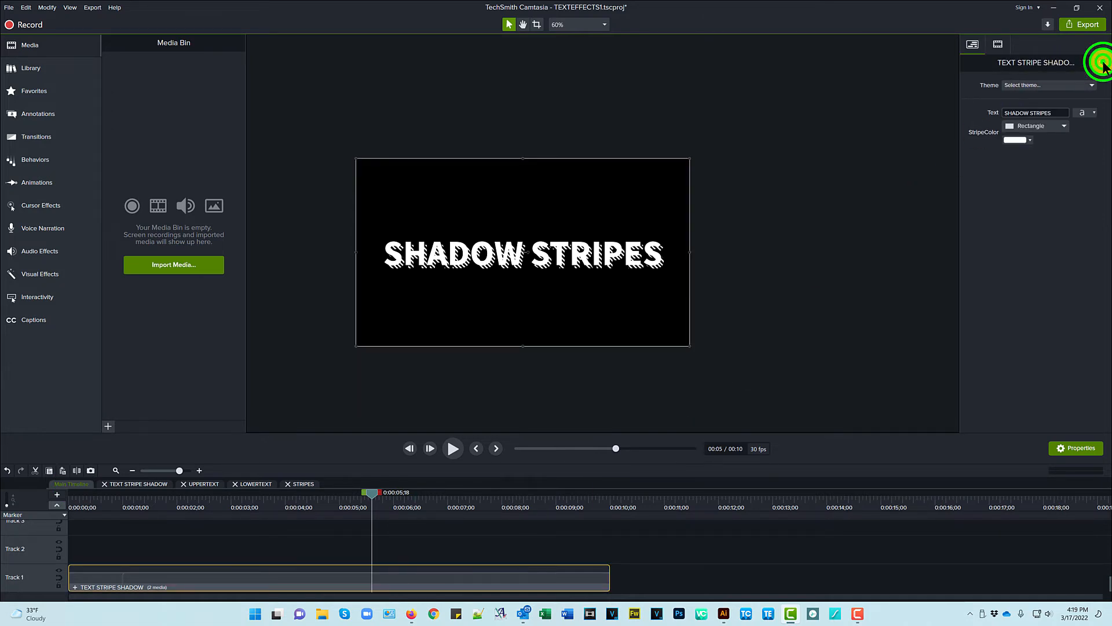
{"action": "left_click", "coordinate": [634, 106]}
{"action": "left_click_drag", "start_coordinate": [634, 105], "coordinate": [842, 114]}
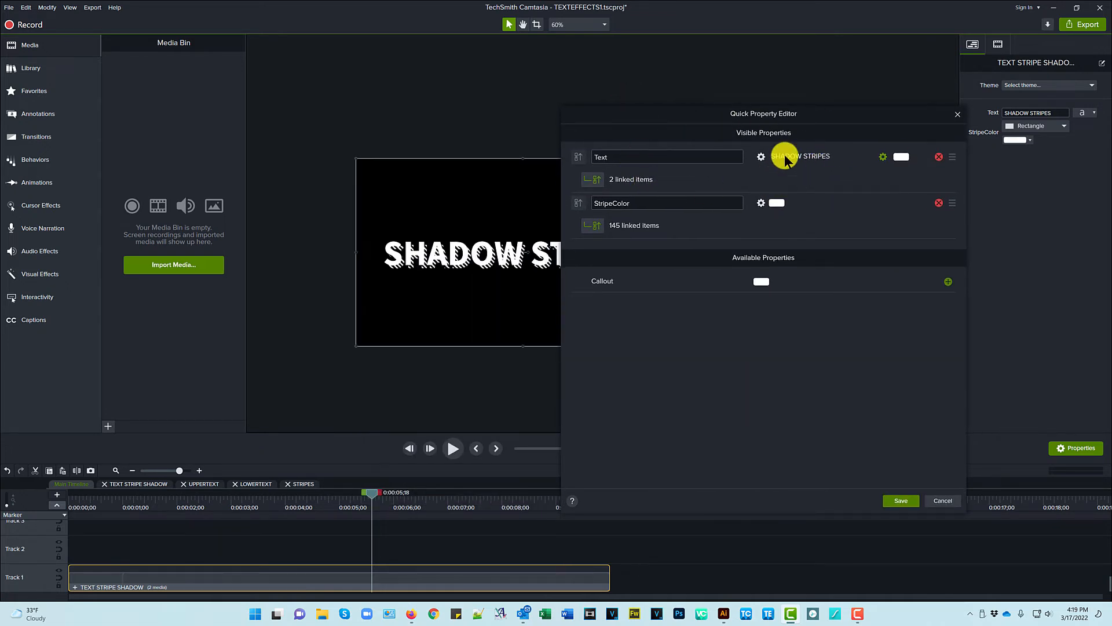
{"action": "left_click", "coordinate": [592, 178]}
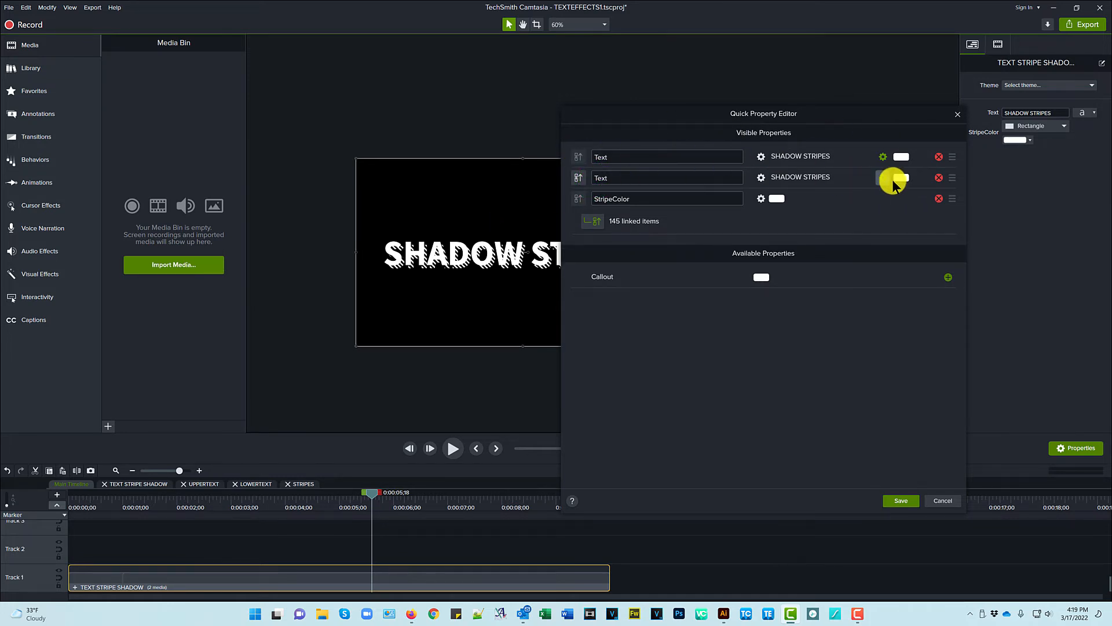
{"action": "left_click", "coordinate": [578, 179]}
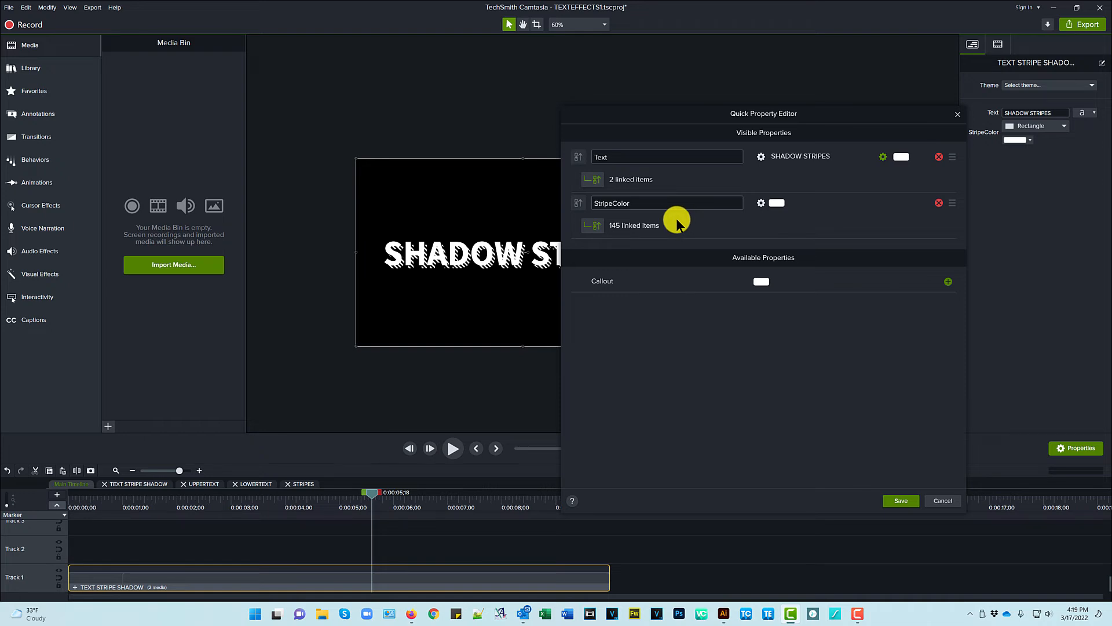
{"action": "left_click", "coordinate": [895, 501]}
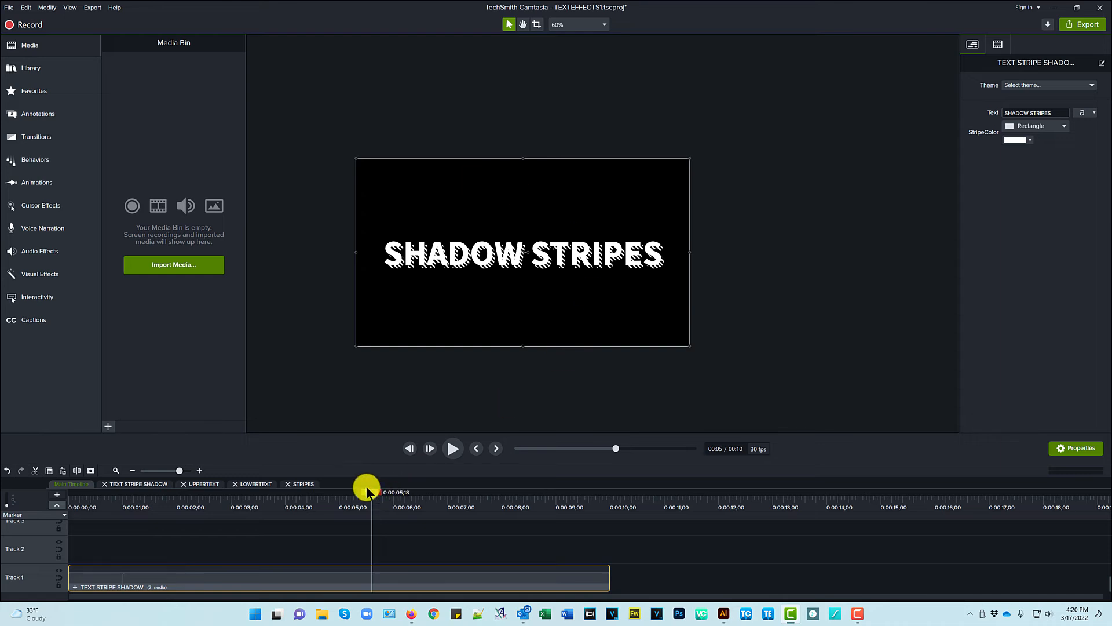
- Select all three stripe shapes in STRIPES, then go back to LOWERTEXT's timeline
{"action": "left_click", "coordinate": [305, 485]}
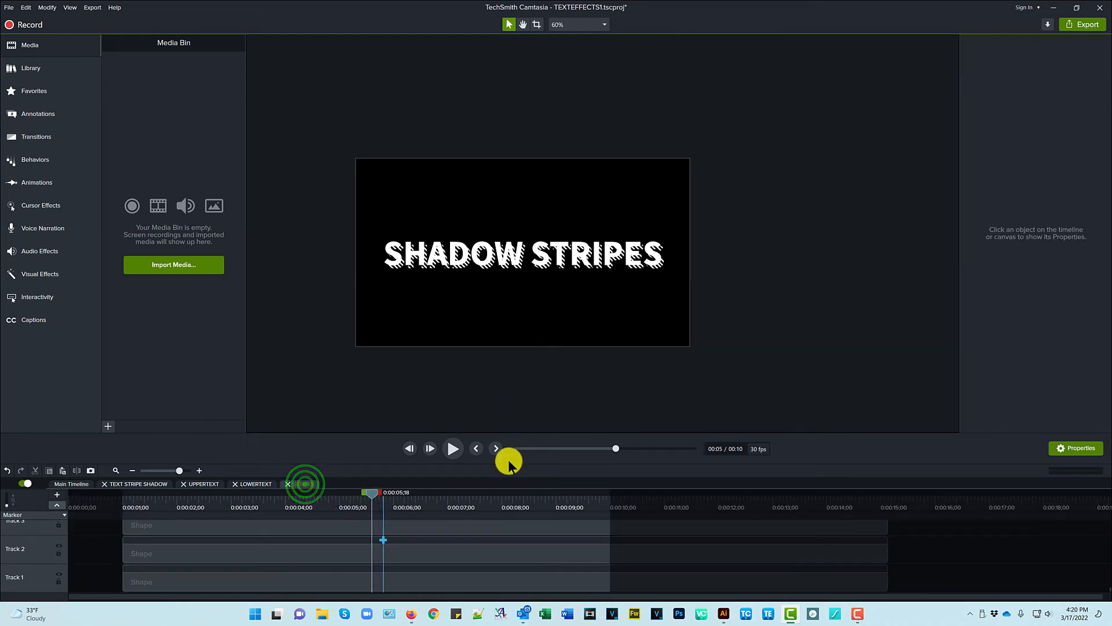
{"action": "left_click", "coordinate": [480, 549]}
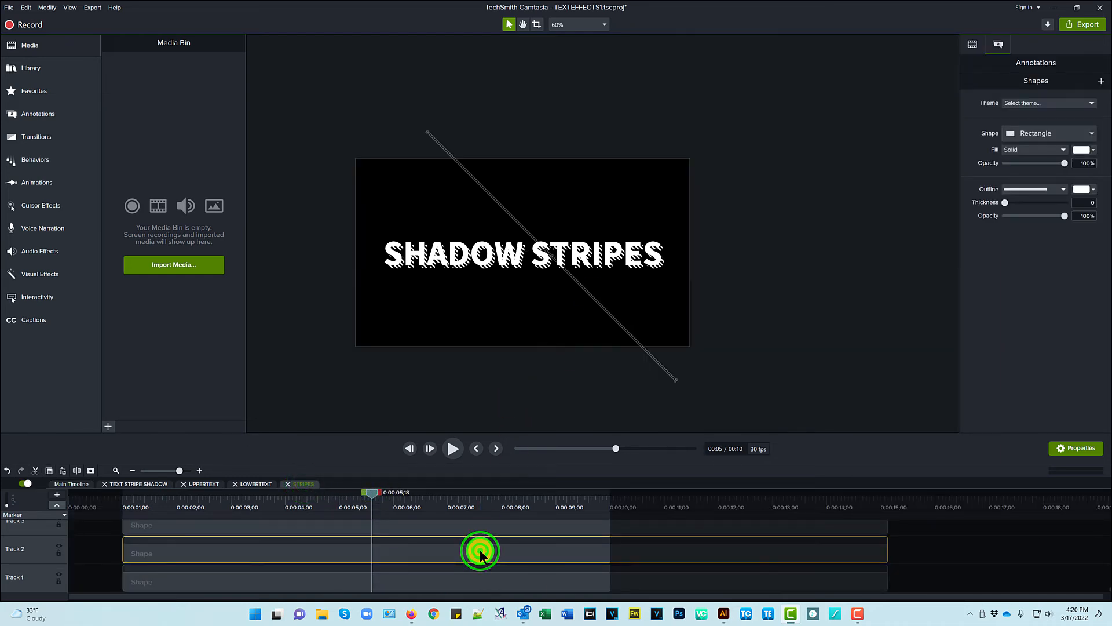
{"action": "key", "text": "ctrl+a"}
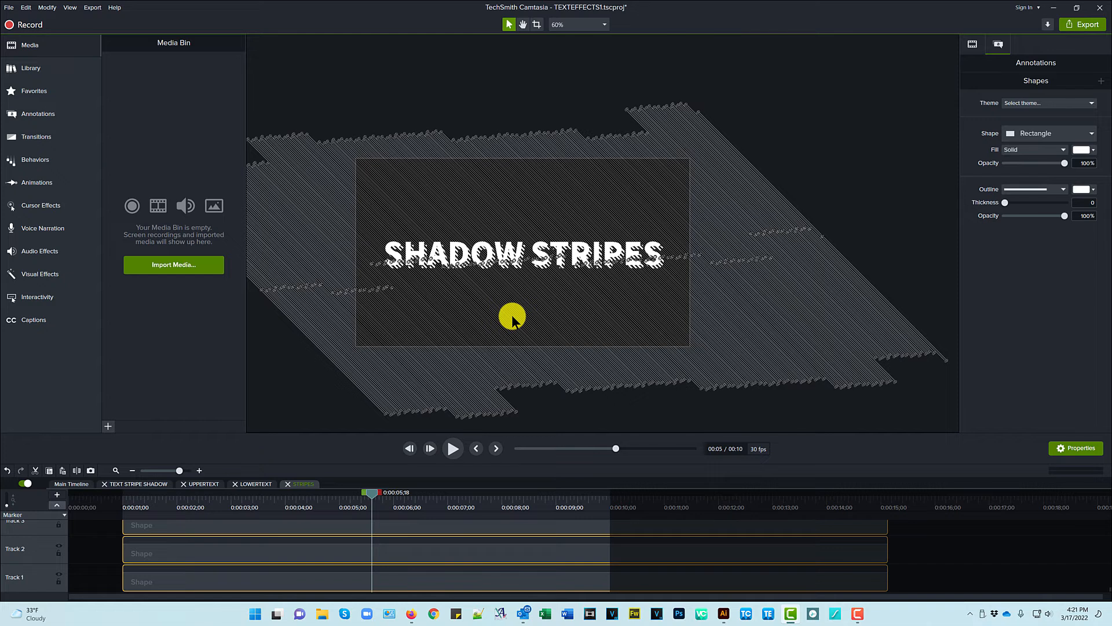
{"action": "left_click", "coordinate": [258, 485]}
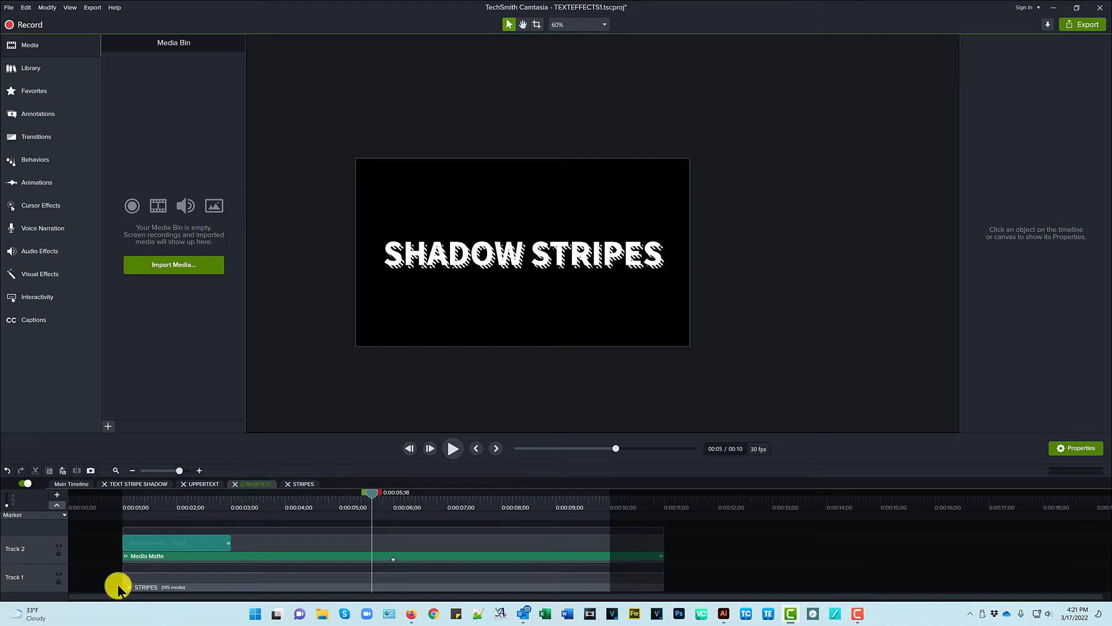
- Set the STRIPES group's scale to 50% so it measures 1920 × 1080
{"action": "left_click", "coordinate": [299, 576]}
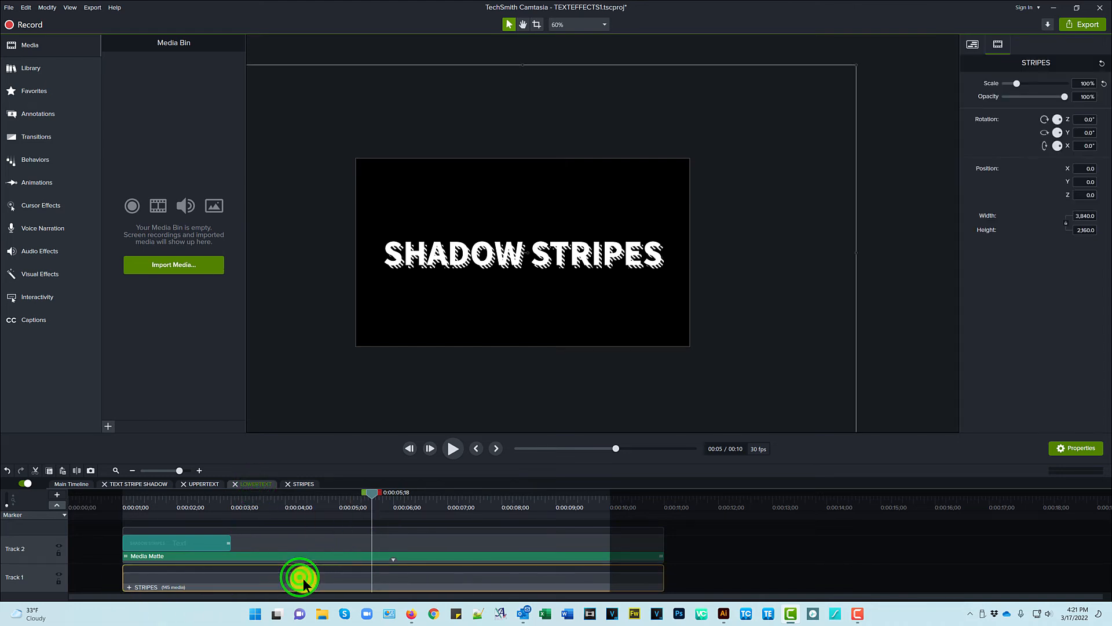
{"action": "scroll", "coordinate": [502, 278], "scroll_direction": "up", "scroll_amount": 5}
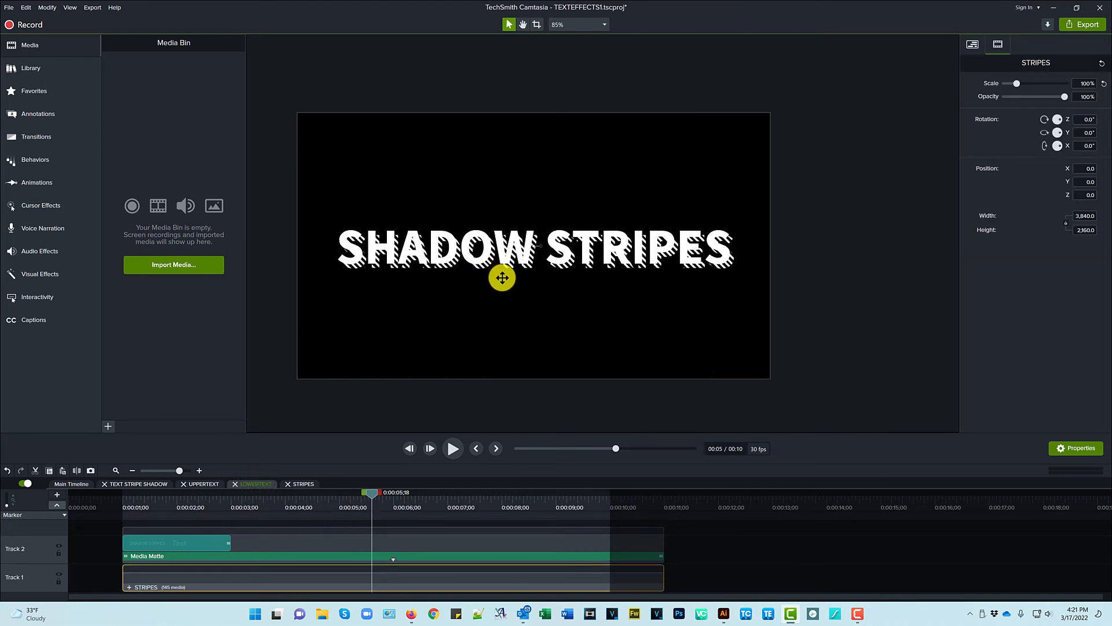
{"action": "scroll", "coordinate": [502, 278], "scroll_direction": "up", "scroll_amount": 1}
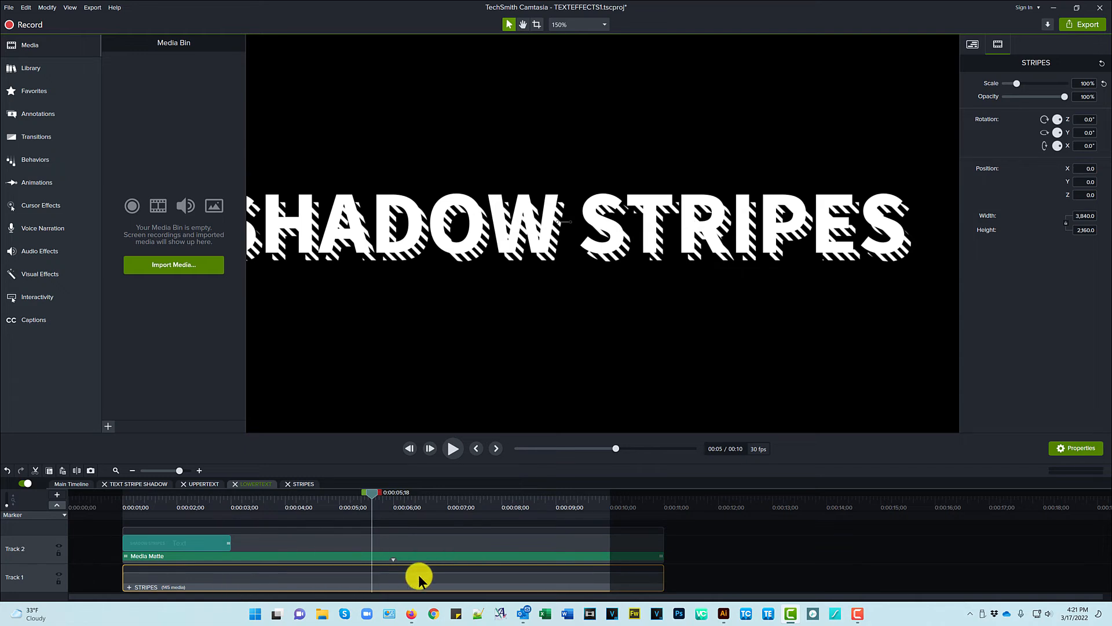
{"action": "left_click", "coordinate": [1075, 87]}
{"action": "type", "text": "50"}
{"action": "key", "text": "Return"}
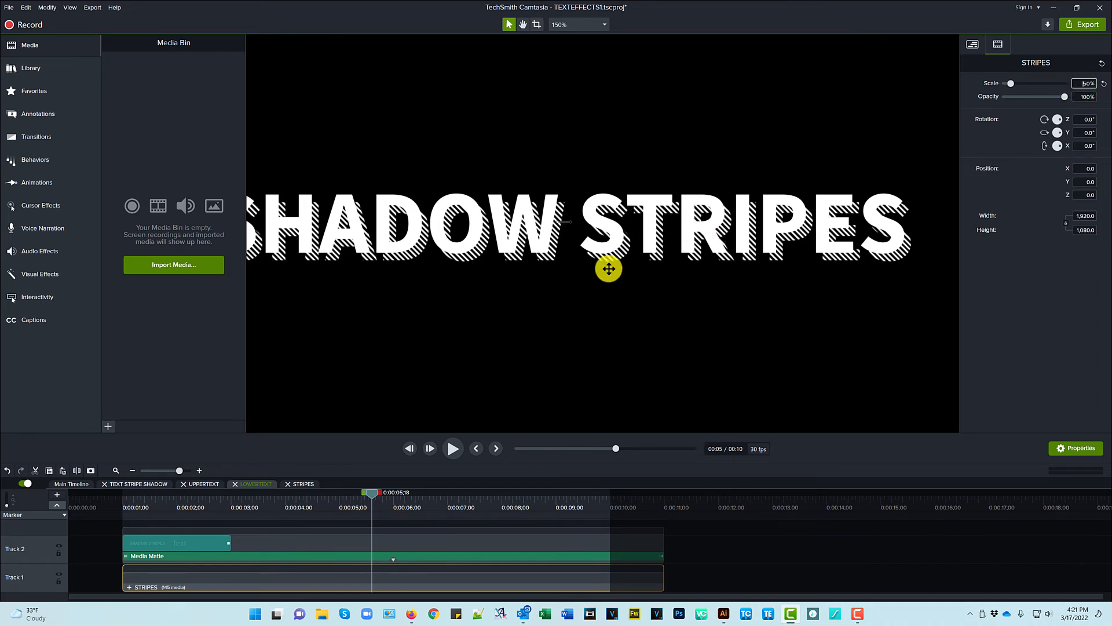
{"action": "scroll", "coordinate": [566, 268], "scroll_direction": "down", "scroll_amount": 2}
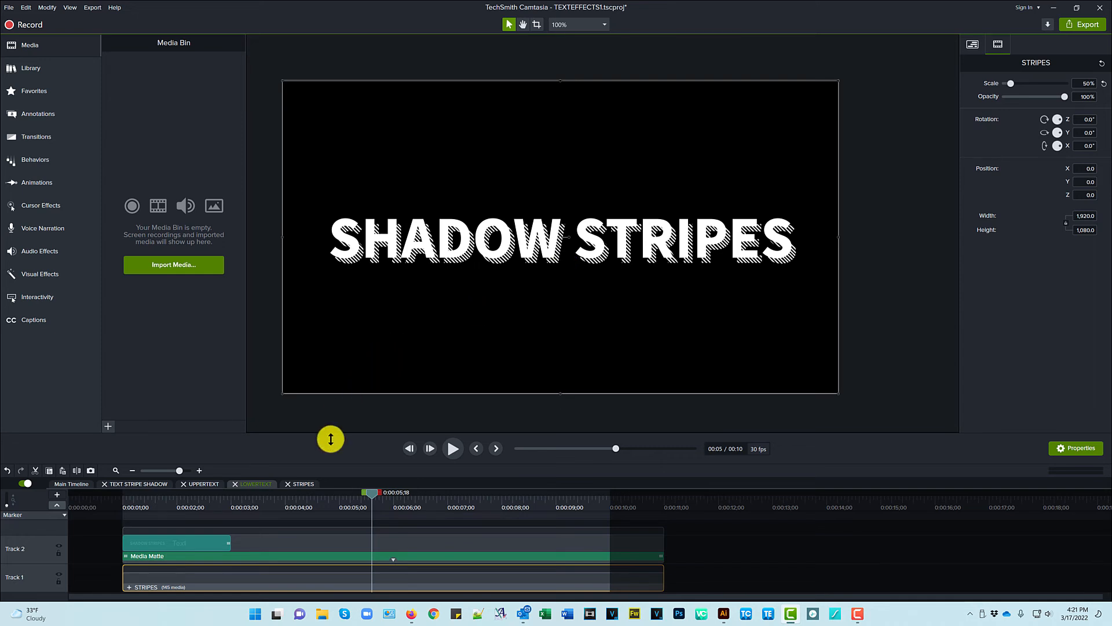
- Reselect all three stripe shapes in STRIPES, then return to the main timeline
{"action": "left_click", "coordinate": [304, 484]}
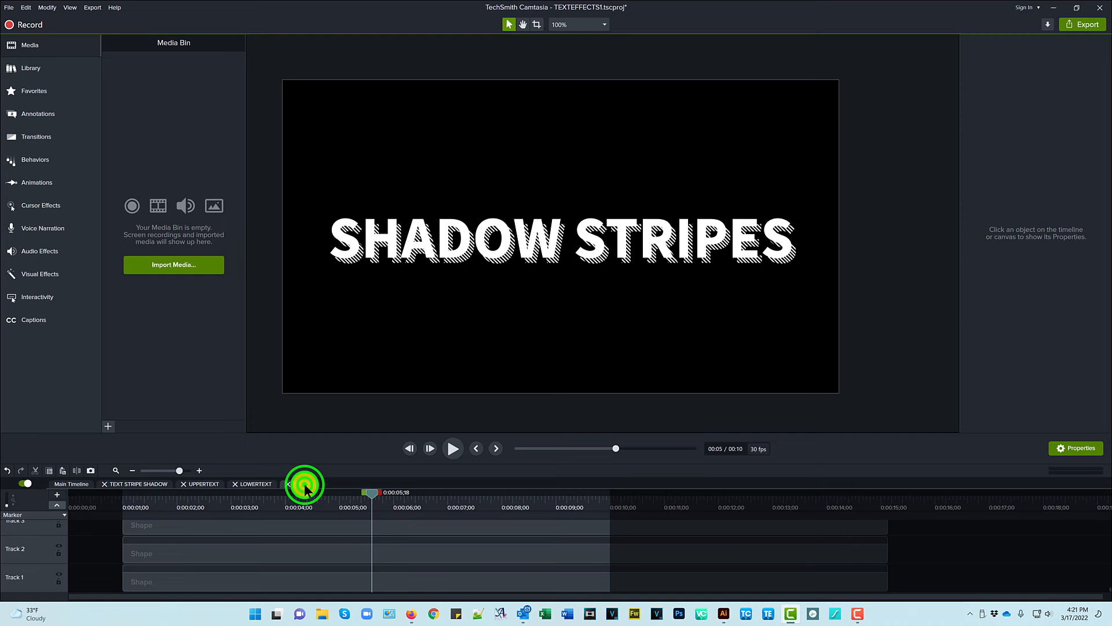
{"action": "left_click", "coordinate": [294, 555]}
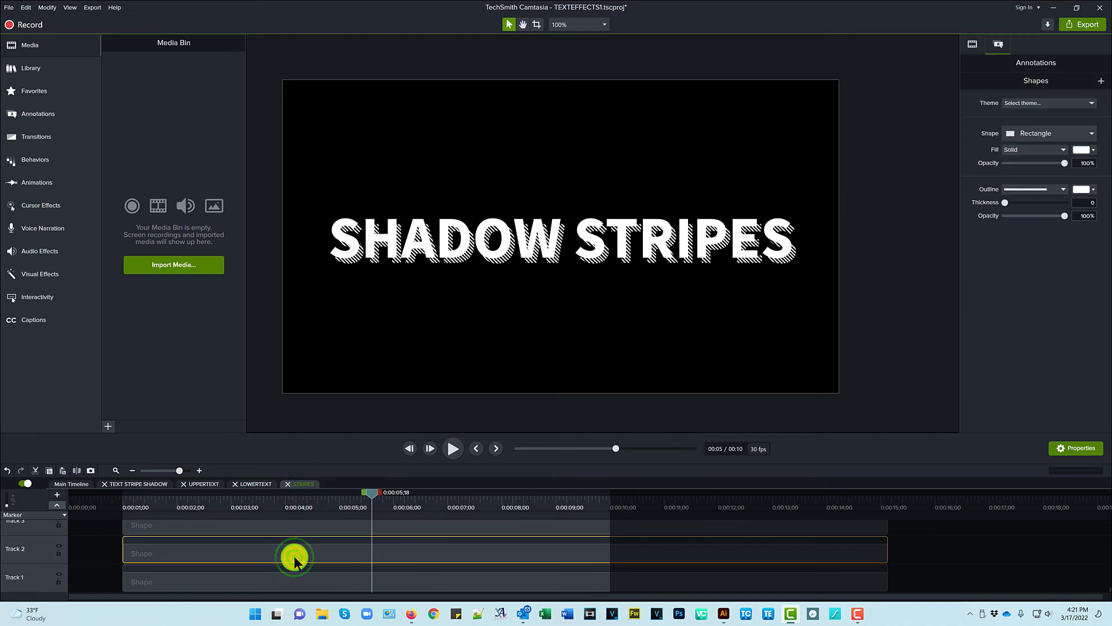
{"action": "key", "text": "ctrl+a"}
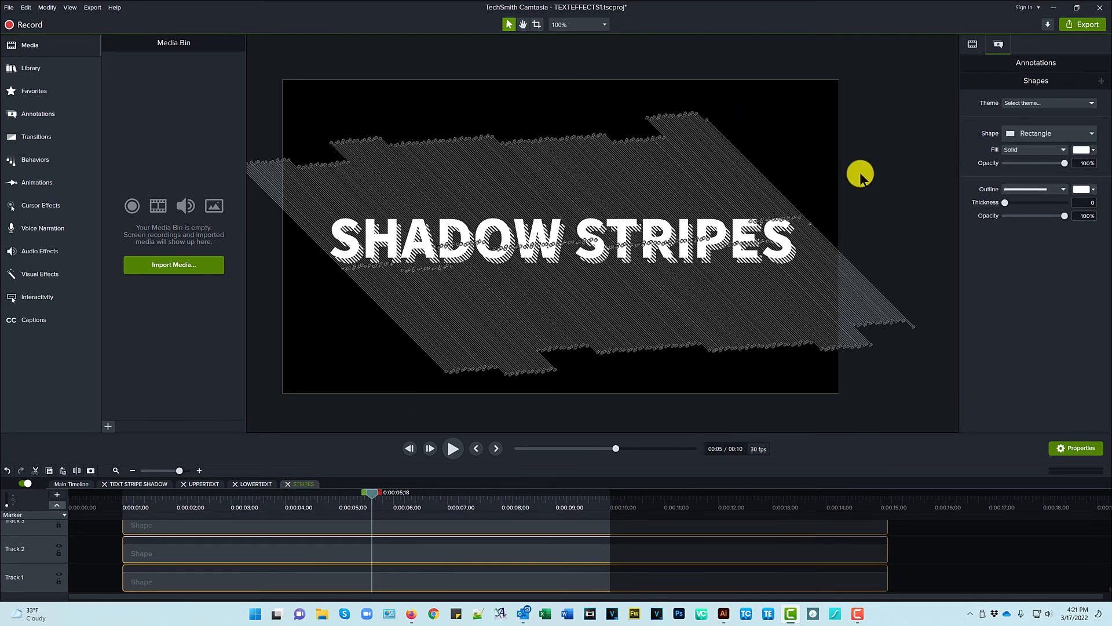
{"action": "scroll", "coordinate": [529, 236], "scroll_direction": "down", "scroll_amount": 2}
{"action": "scroll", "coordinate": [528, 236], "scroll_direction": "down", "scroll_amount": 1}
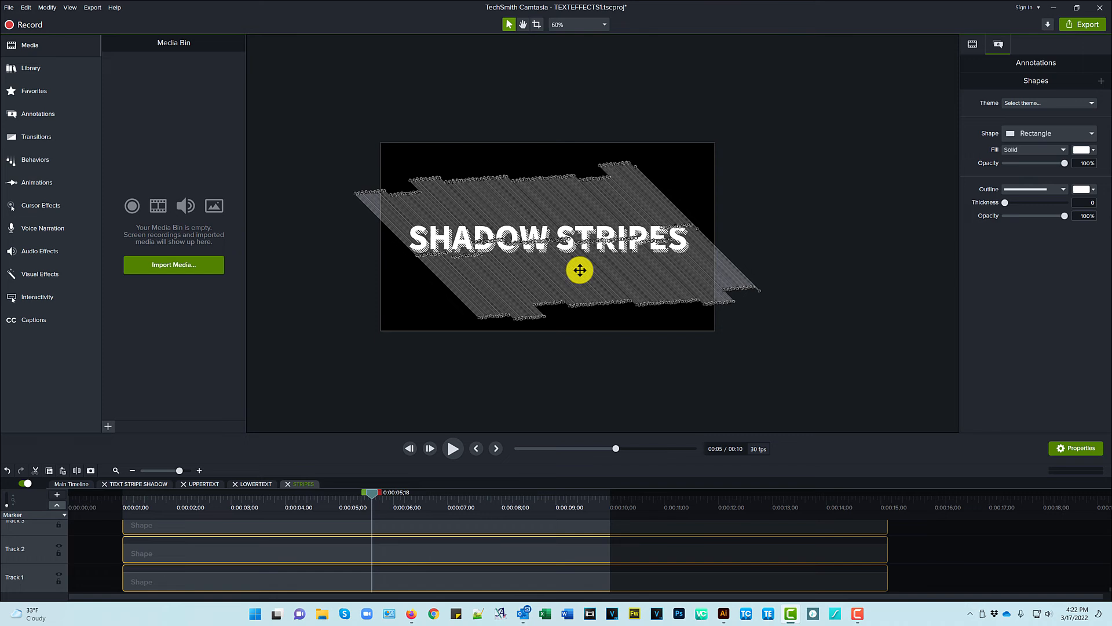
{"action": "left_click", "coordinate": [75, 484]}
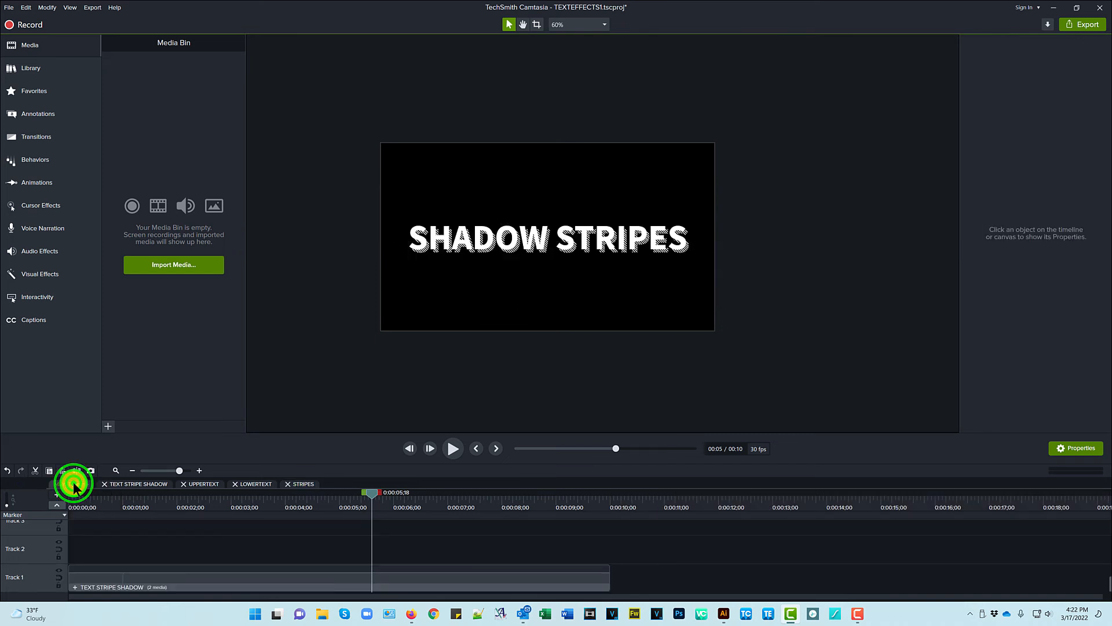
- Replace the SHADOW STRIPES text in TEXT STRIPE SHADOW with the person's full name
{"action": "scroll", "coordinate": [543, 249], "scroll_direction": "up", "scroll_amount": 4, "text": "ctrl"}
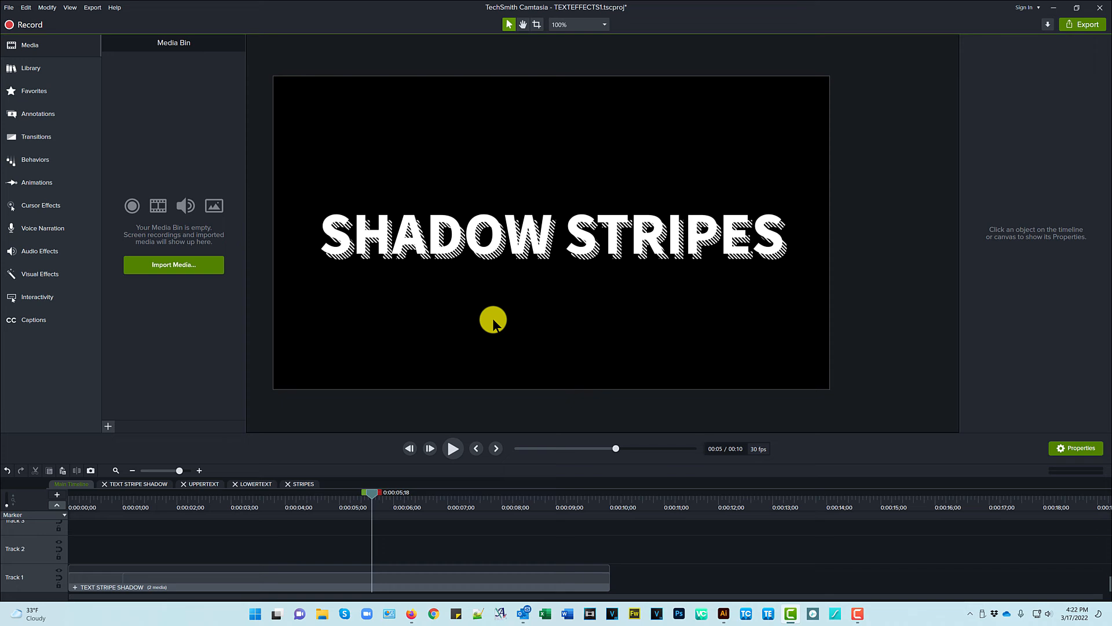
{"action": "left_click", "coordinate": [395, 579]}
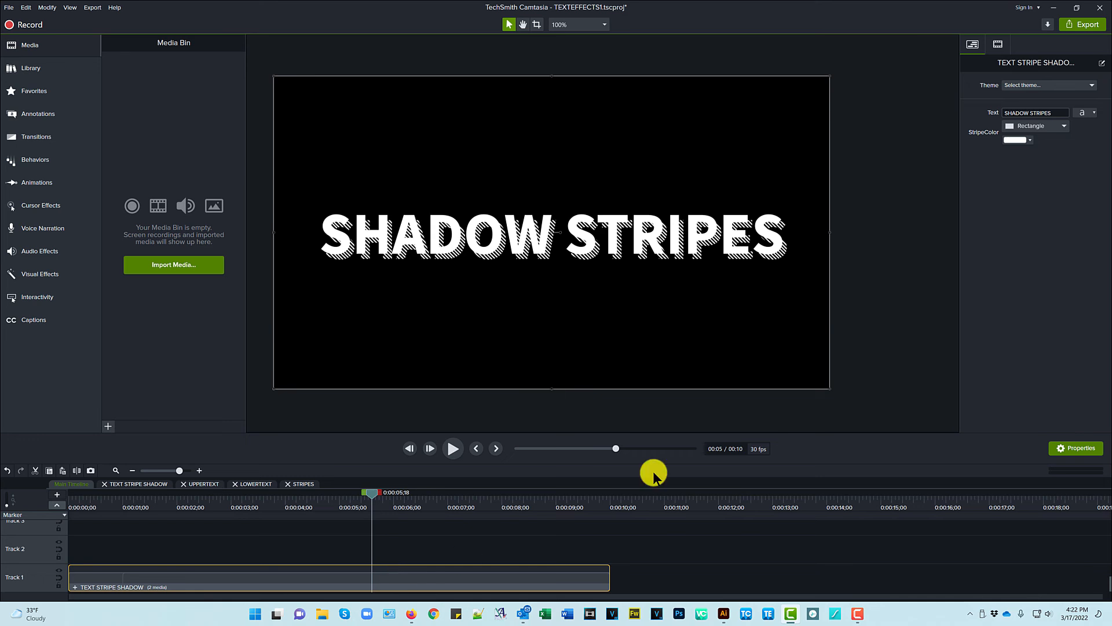
{"action": "left_click", "coordinate": [1054, 110]}
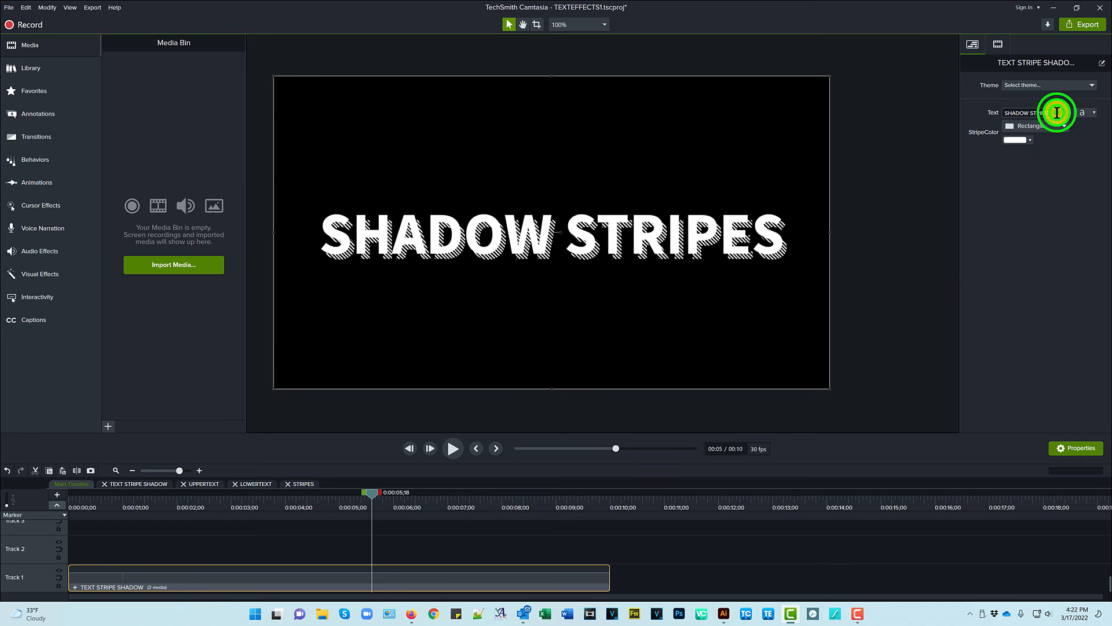
{"action": "triple_click", "coordinate": [1050, 110]}
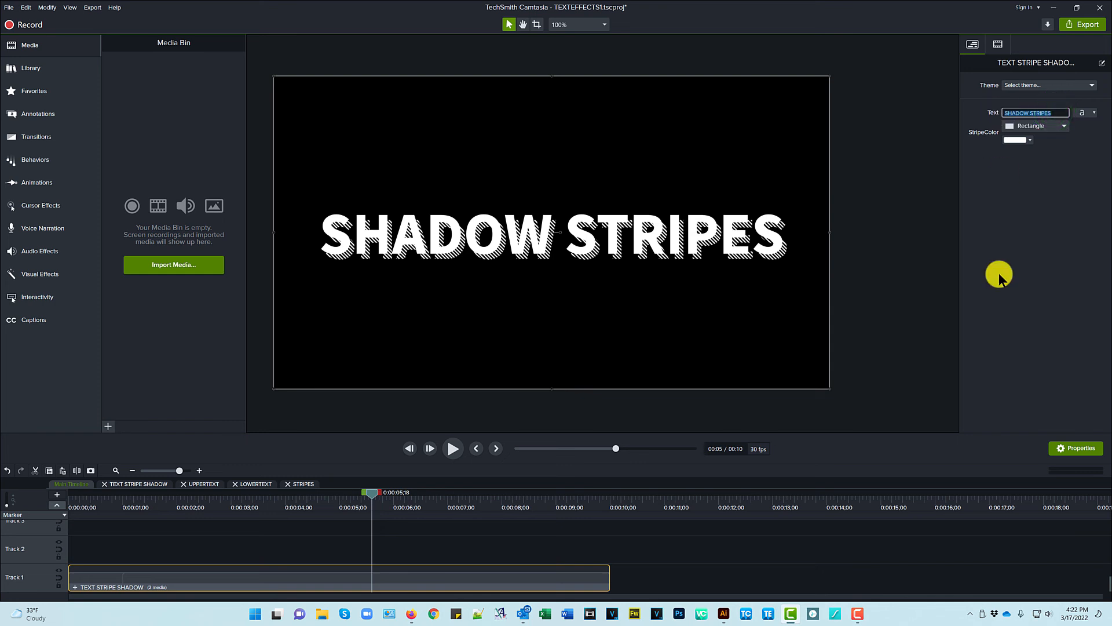
{"action": "left_click", "coordinate": [1020, 234]}
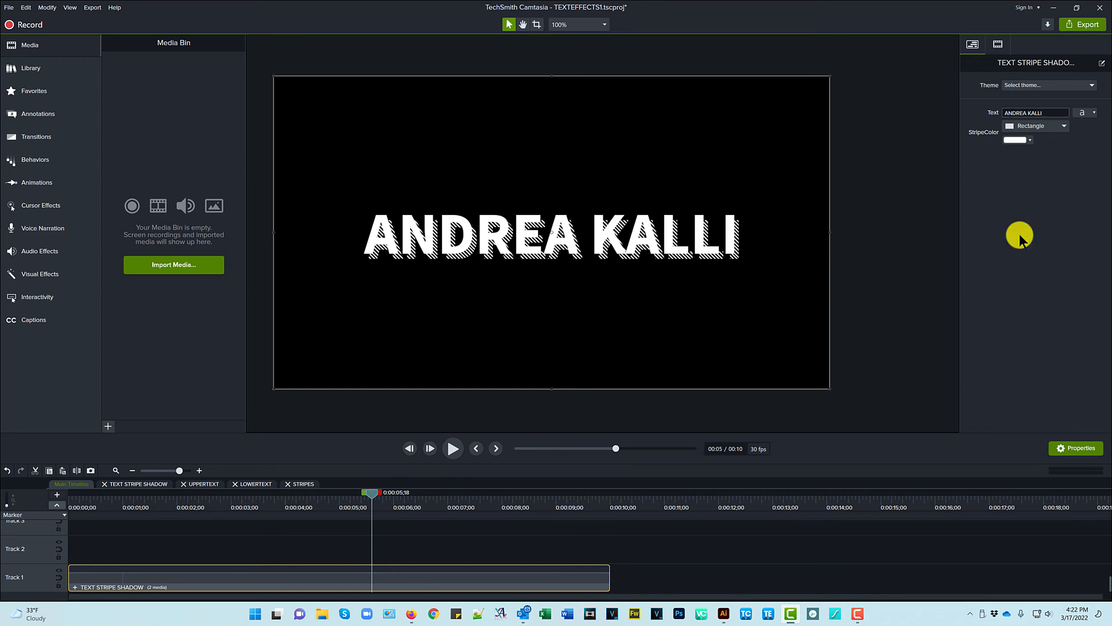
{"action": "left_click", "coordinate": [1095, 114]}
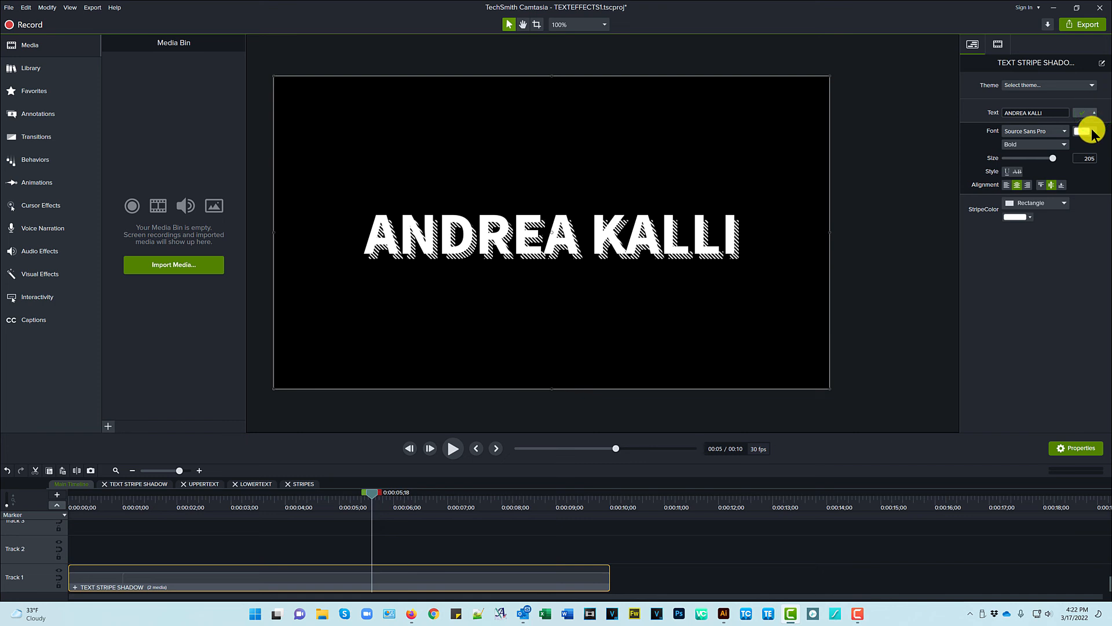
{"action": "left_click", "coordinate": [1093, 132]}
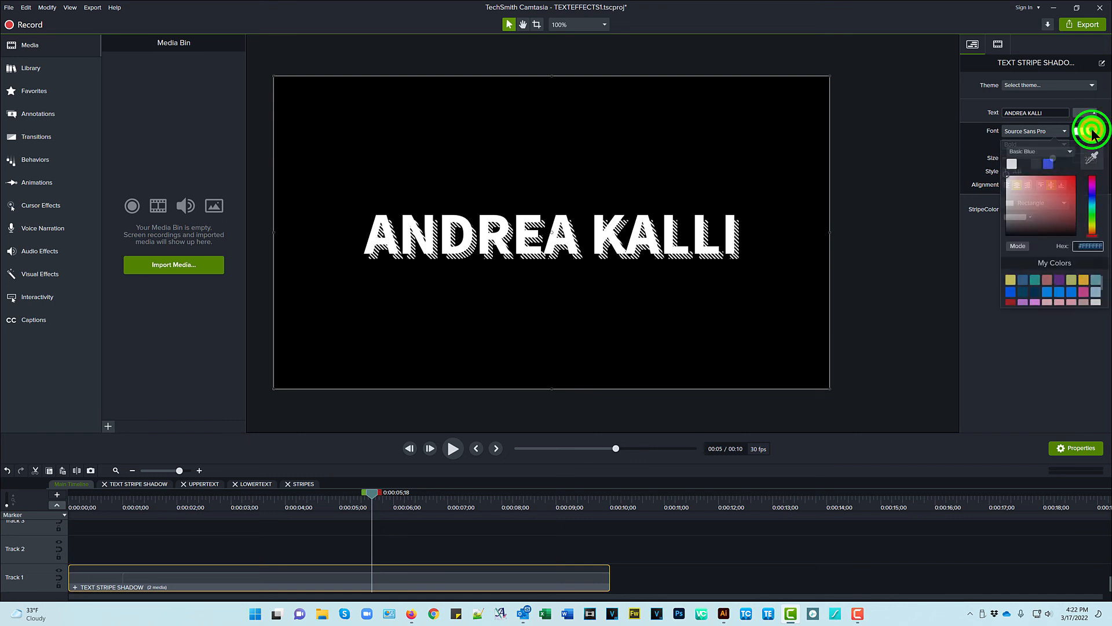
{"action": "left_click", "coordinate": [1085, 282]}
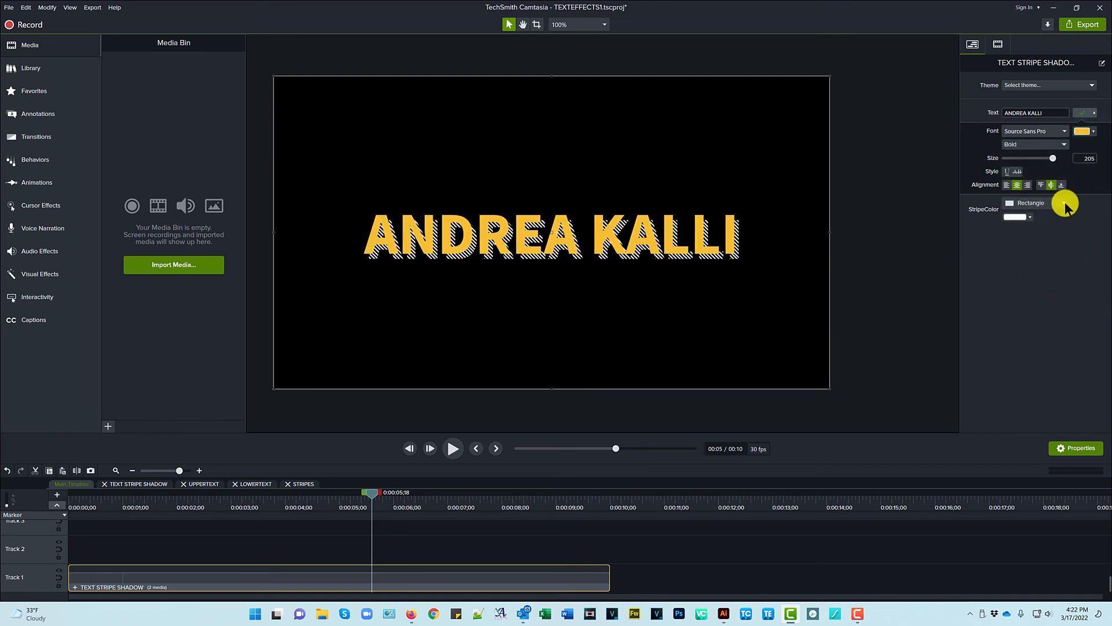
- Recolour the shadow stripes, settling on a light blue-grey swatch
{"action": "left_click", "coordinate": [1029, 217]}
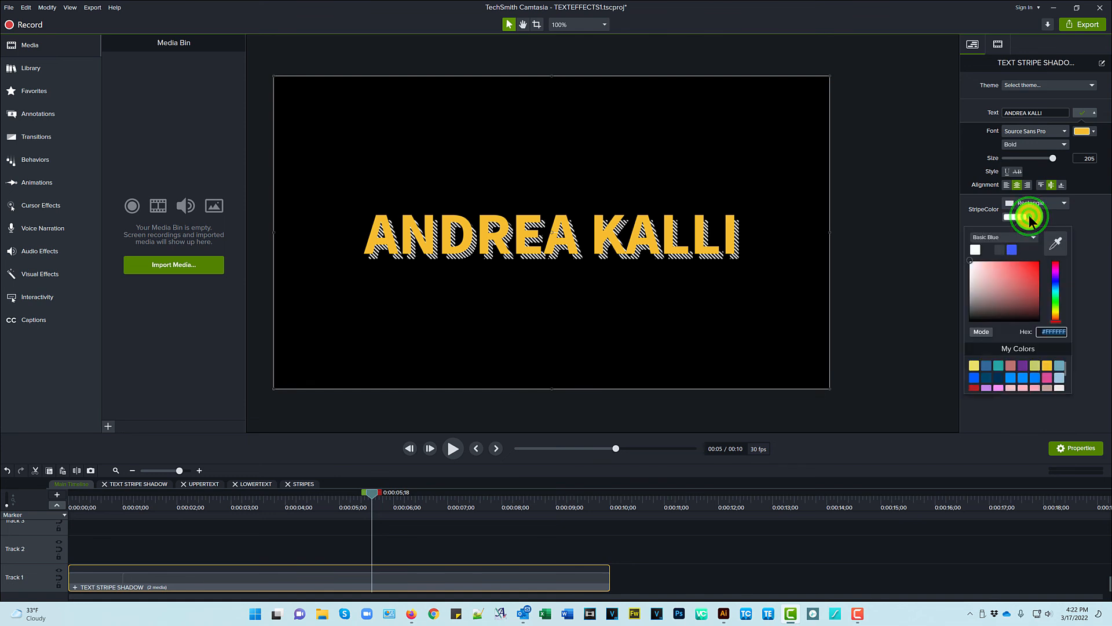
{"action": "left_click", "coordinate": [1049, 365]}
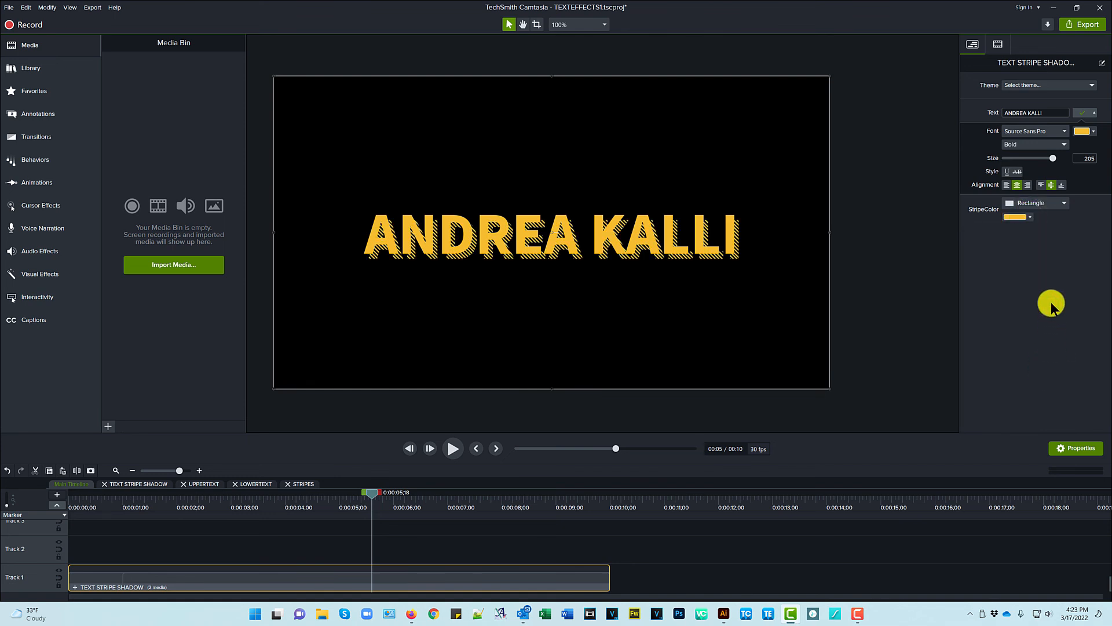
{"action": "left_click", "coordinate": [1031, 220]}
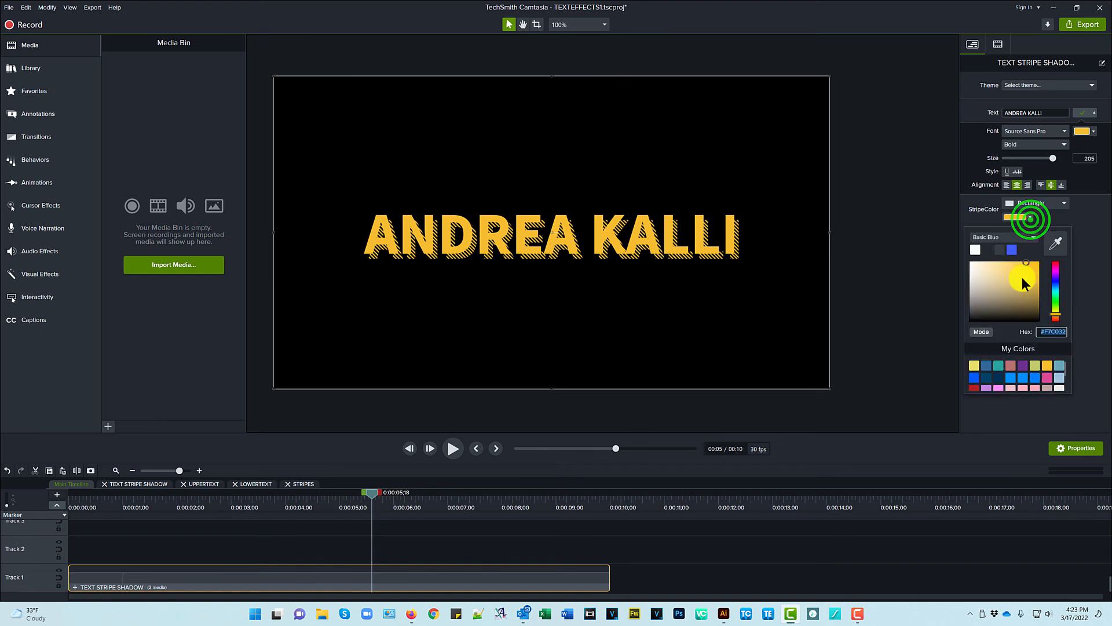
{"action": "left_click", "coordinate": [1059, 365]}
{"action": "left_click", "coordinate": [1017, 345]}
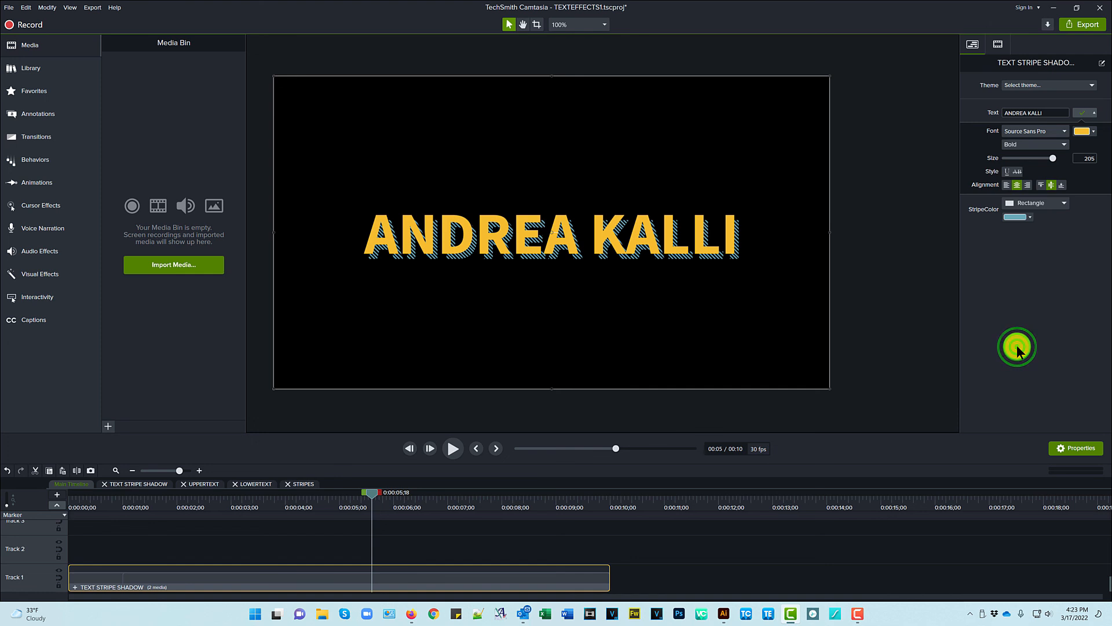